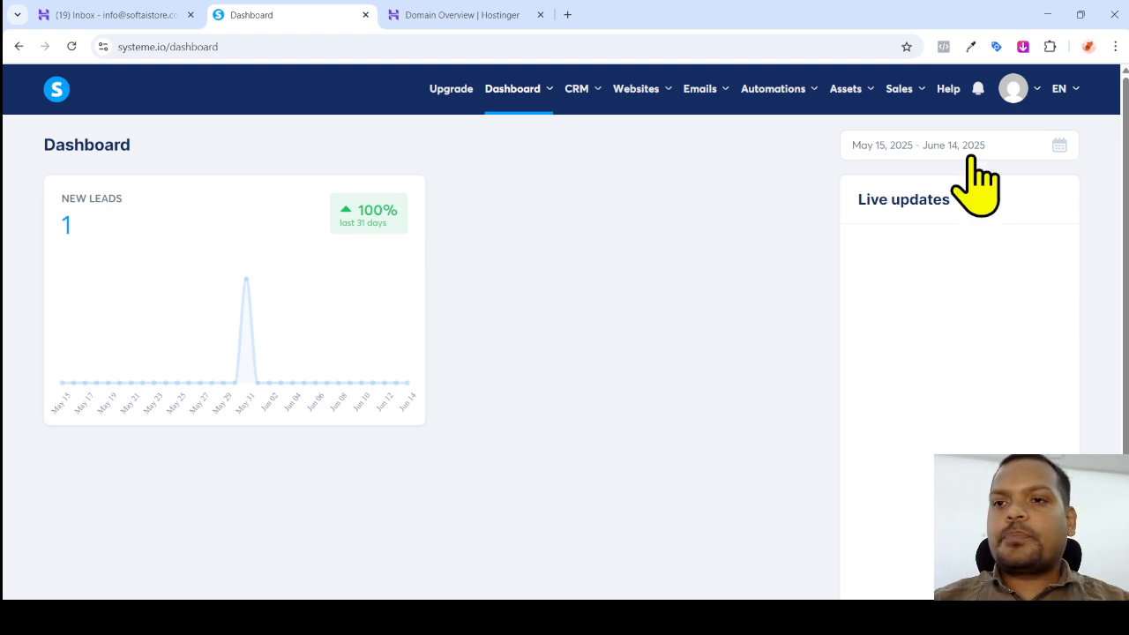
Open the Emails page of the account settings and go to its verified email addresses section.
mouse_move(1012, 80)
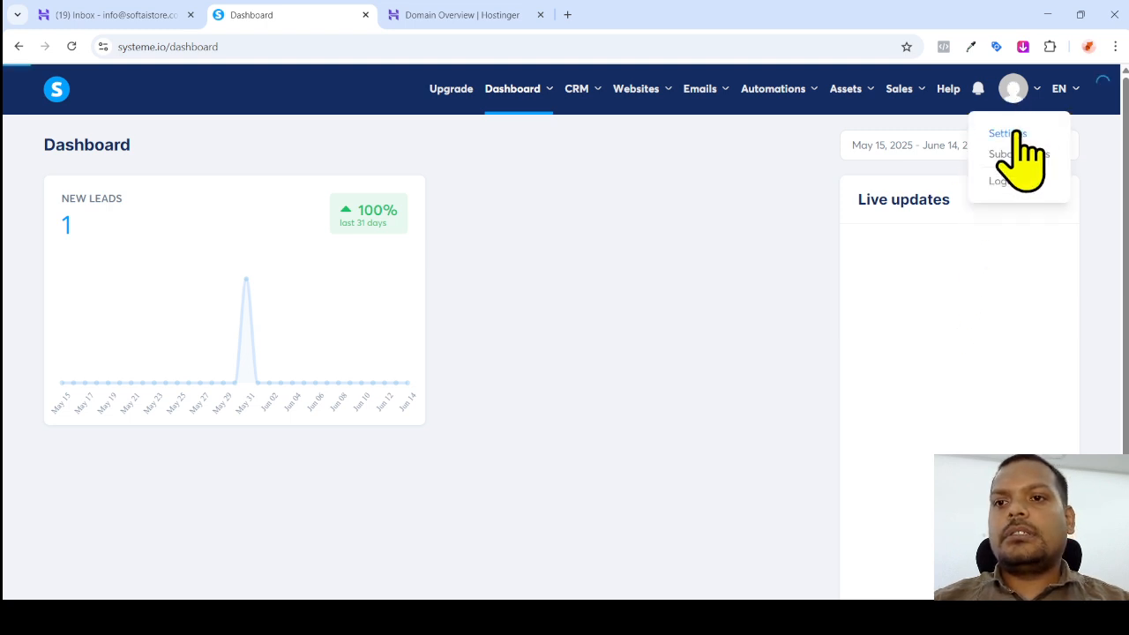
click(1013, 135)
scroll(668, 272, down, 2)
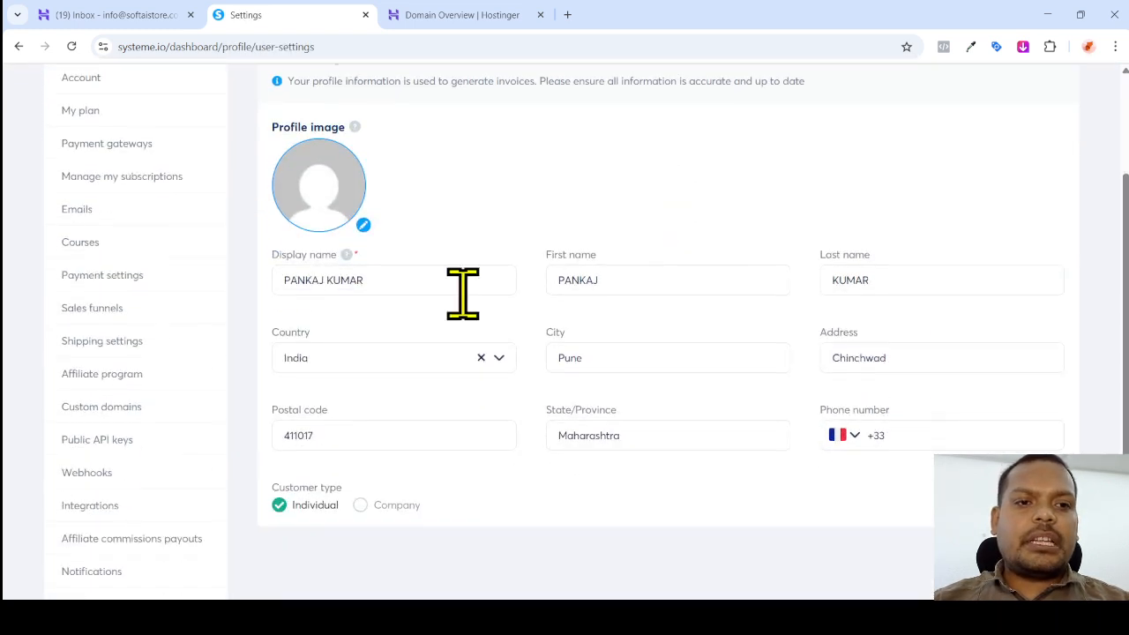
click(83, 206)
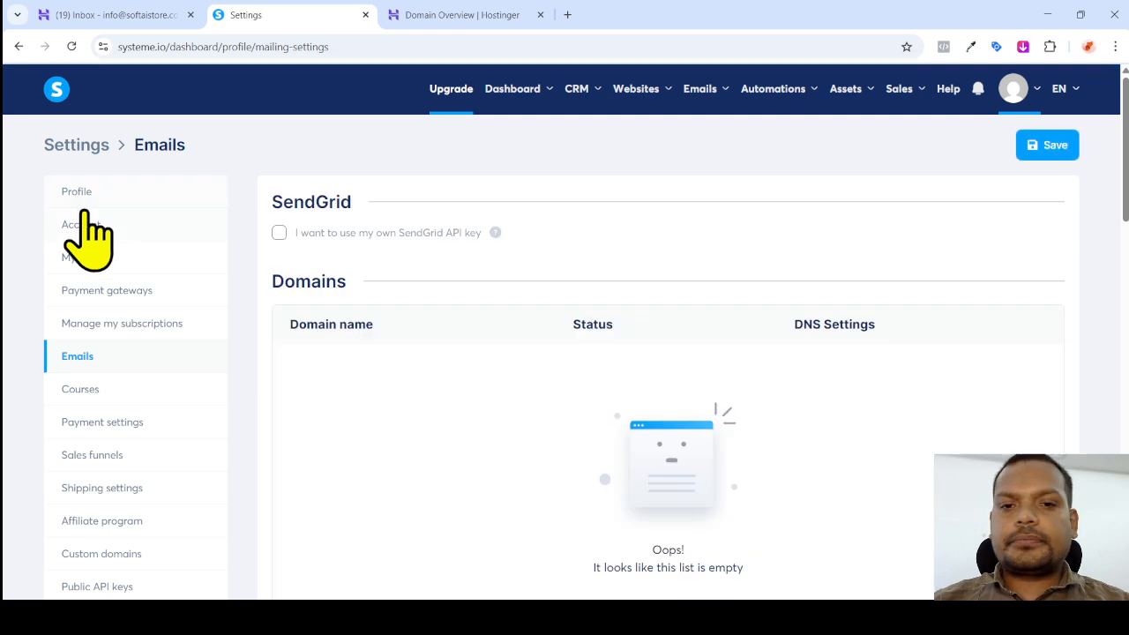
scroll(935, 269, down, 4)
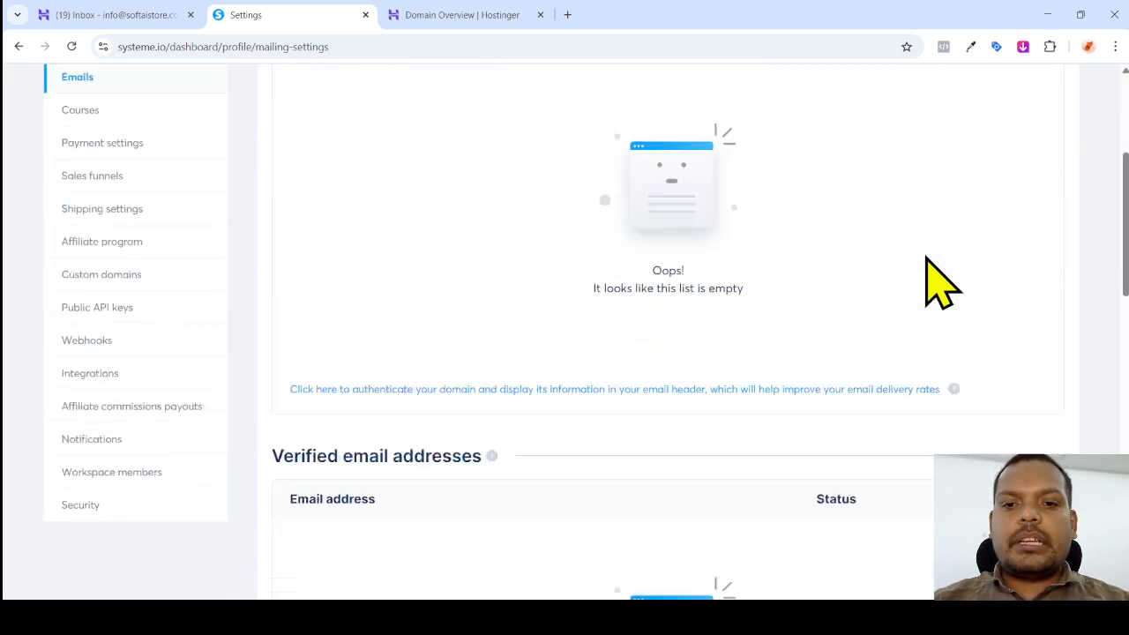
scroll(942, 284, down, 4)
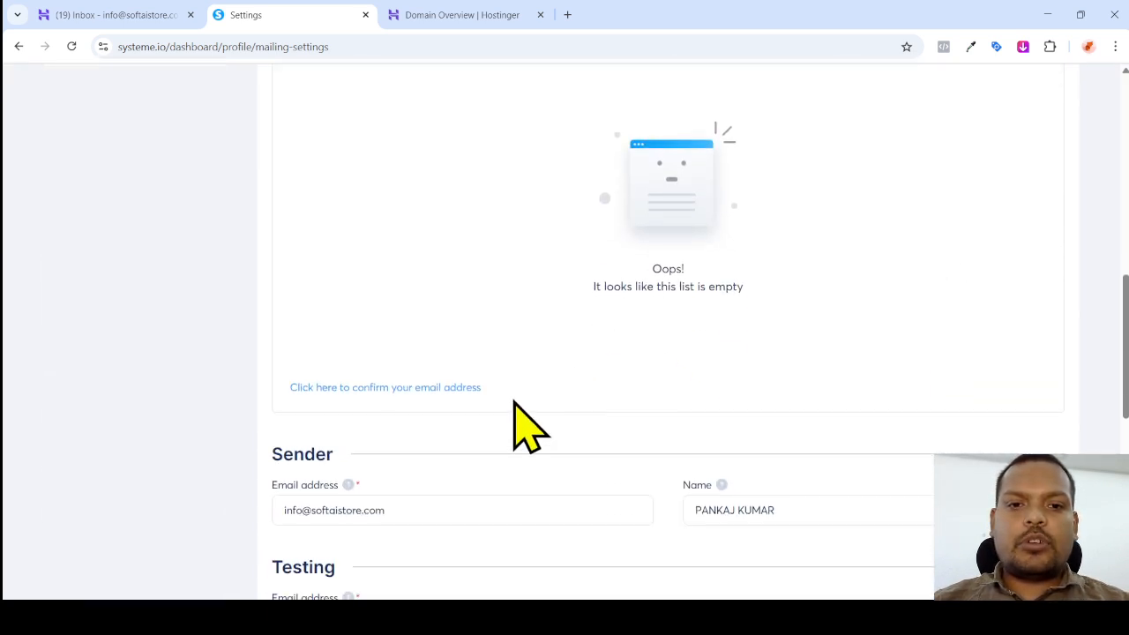
Add the business email address copied from the Hostinger mailbox as a new sender email and save it.
click(346, 388)
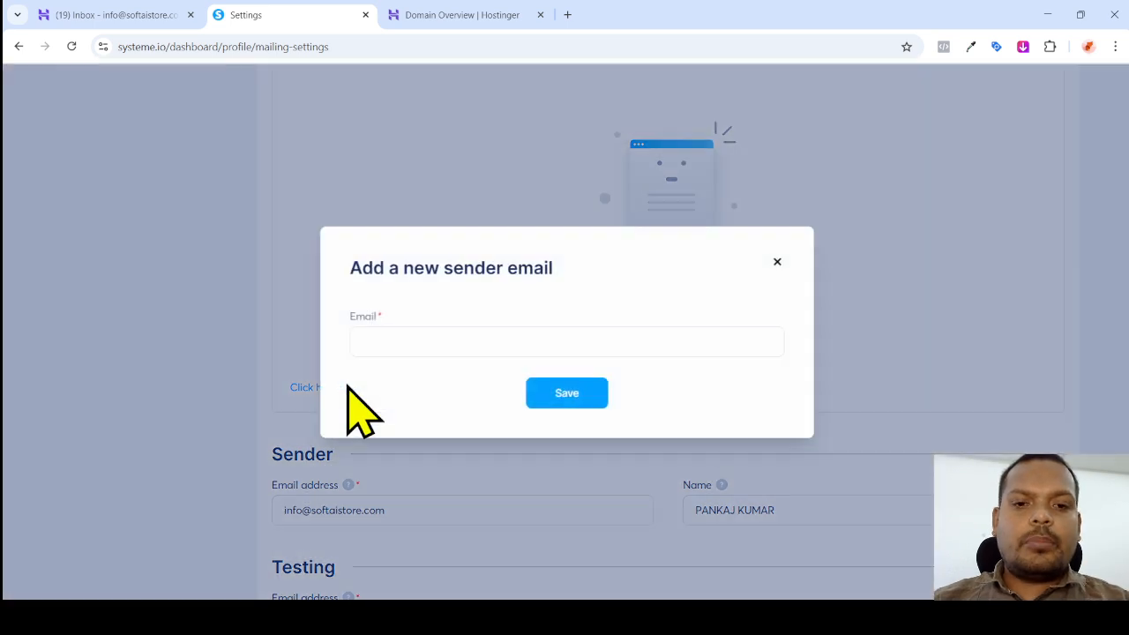
click(133, 18)
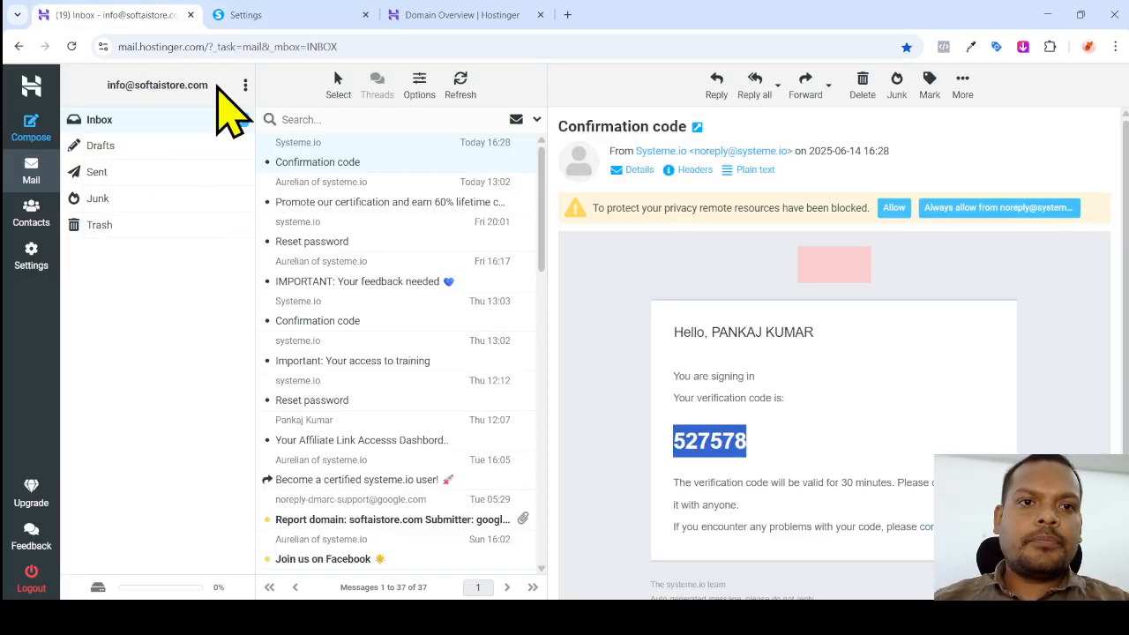
drag(209, 84, 108, 87)
key(ctrl+c)
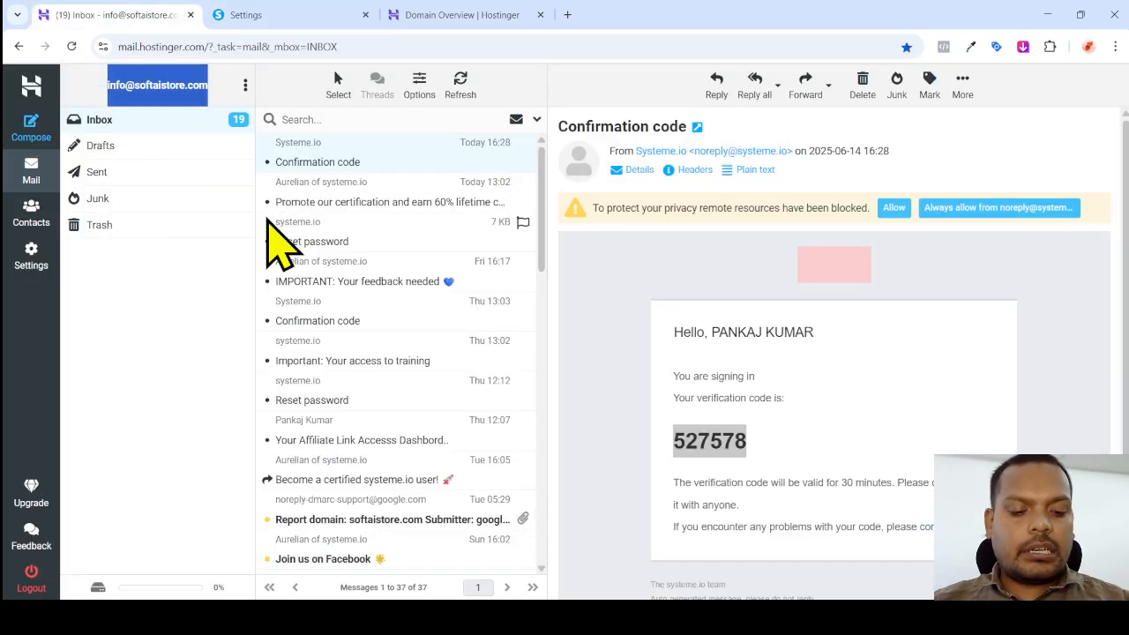
click(441, 18)
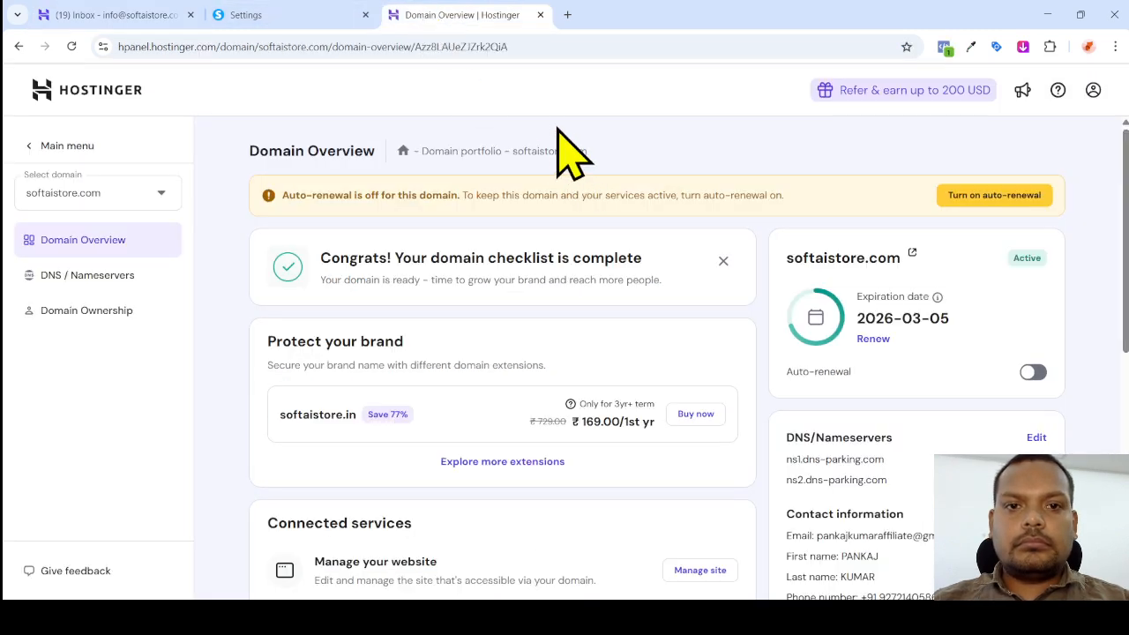
click(263, 15)
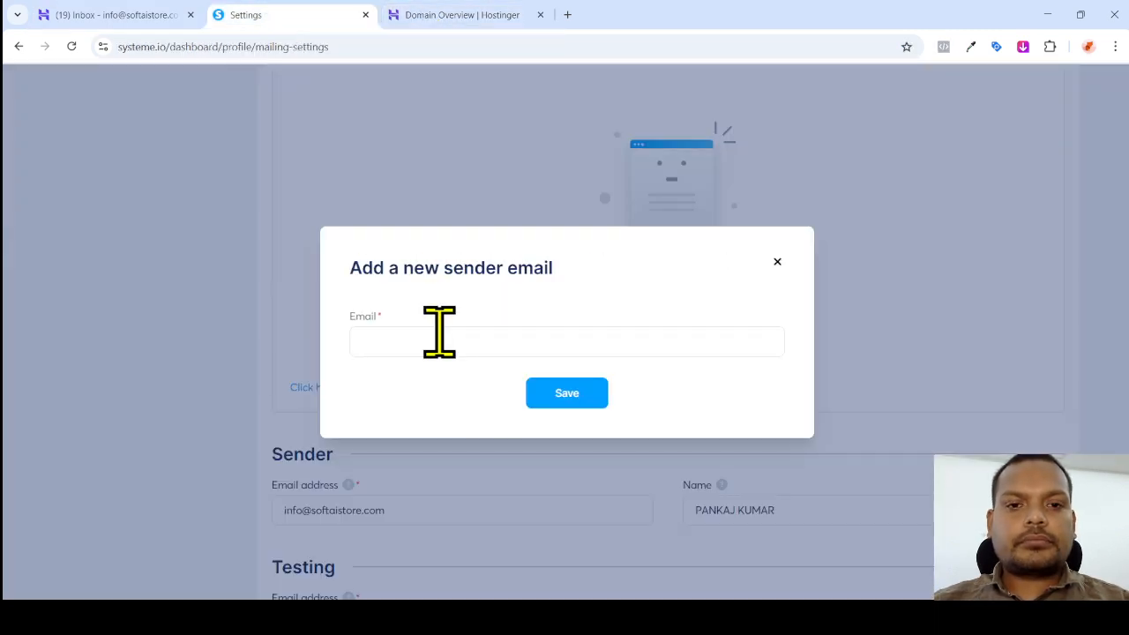
click(434, 341)
key(ctrl+v)
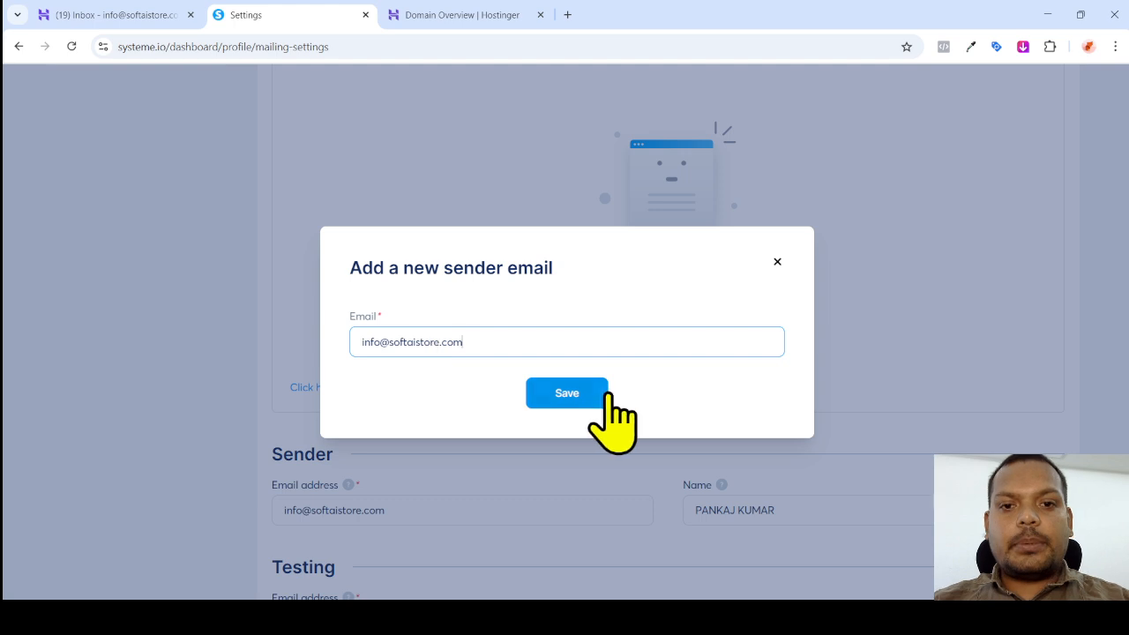
click(578, 397)
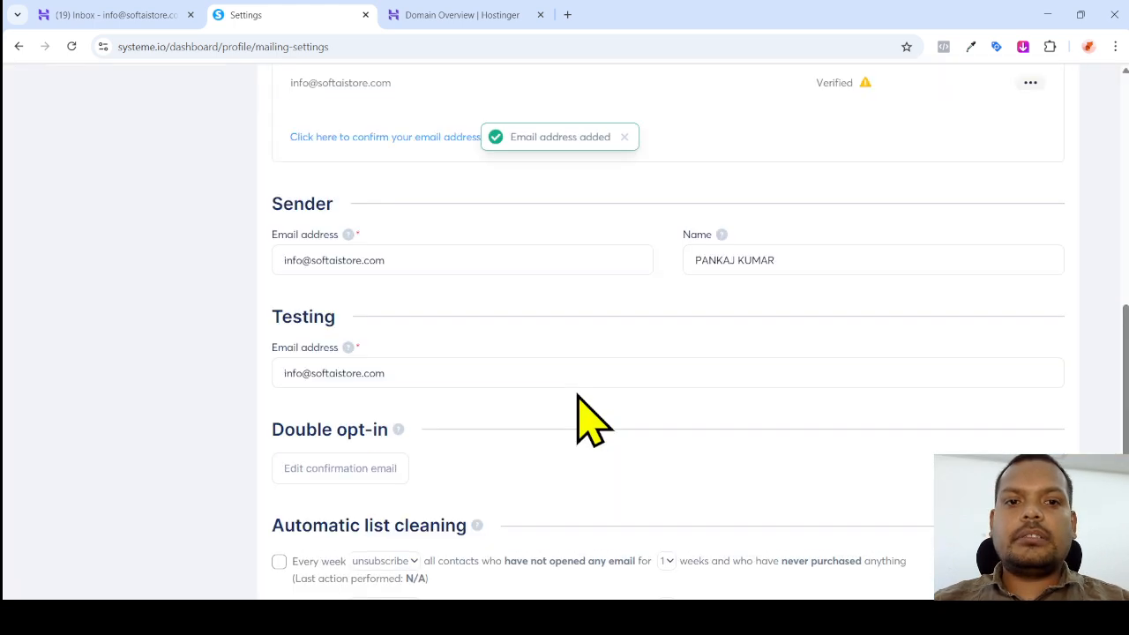
Check the status and available options of the added address in the Verified email addresses list.
scroll(571, 359, up, 2)
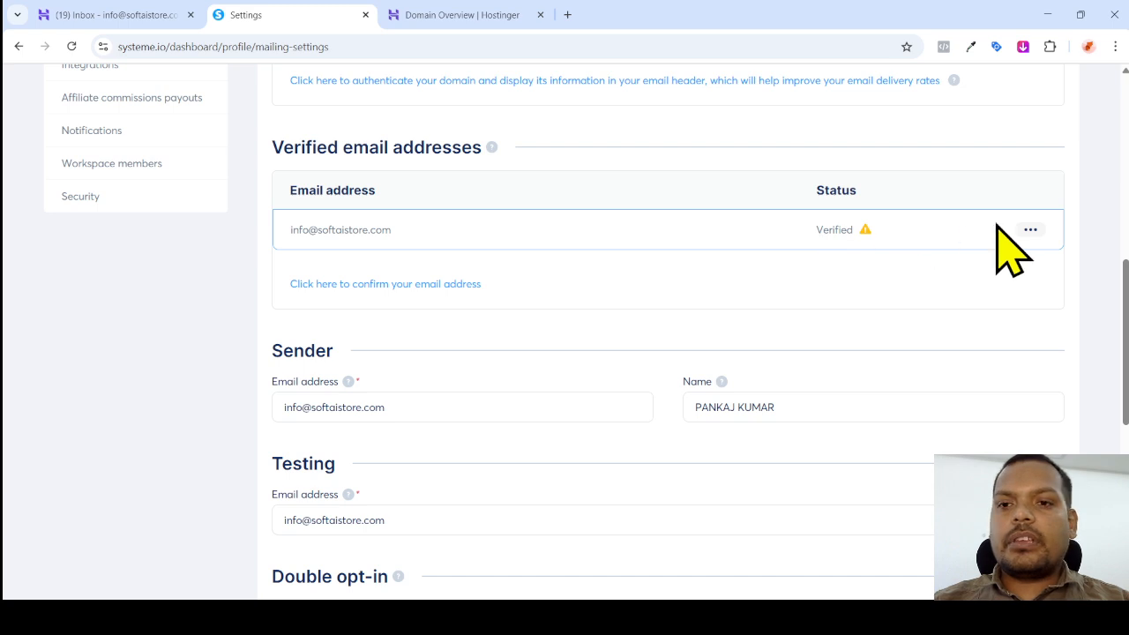
click(1030, 230)
click(437, 131)
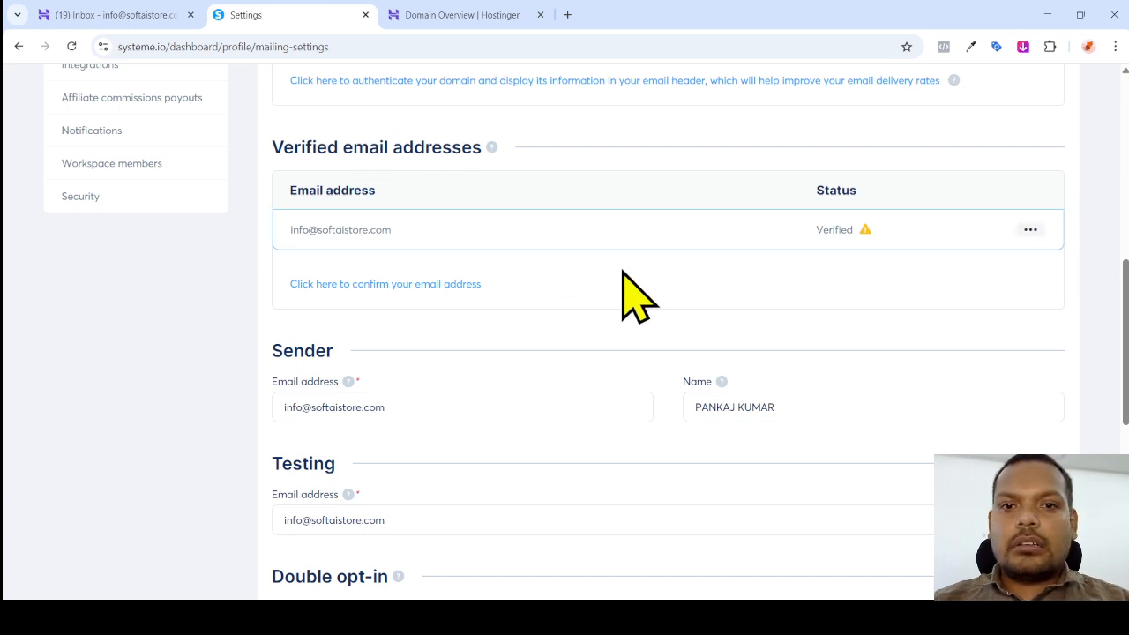
scroll(454, 265, up, 1)
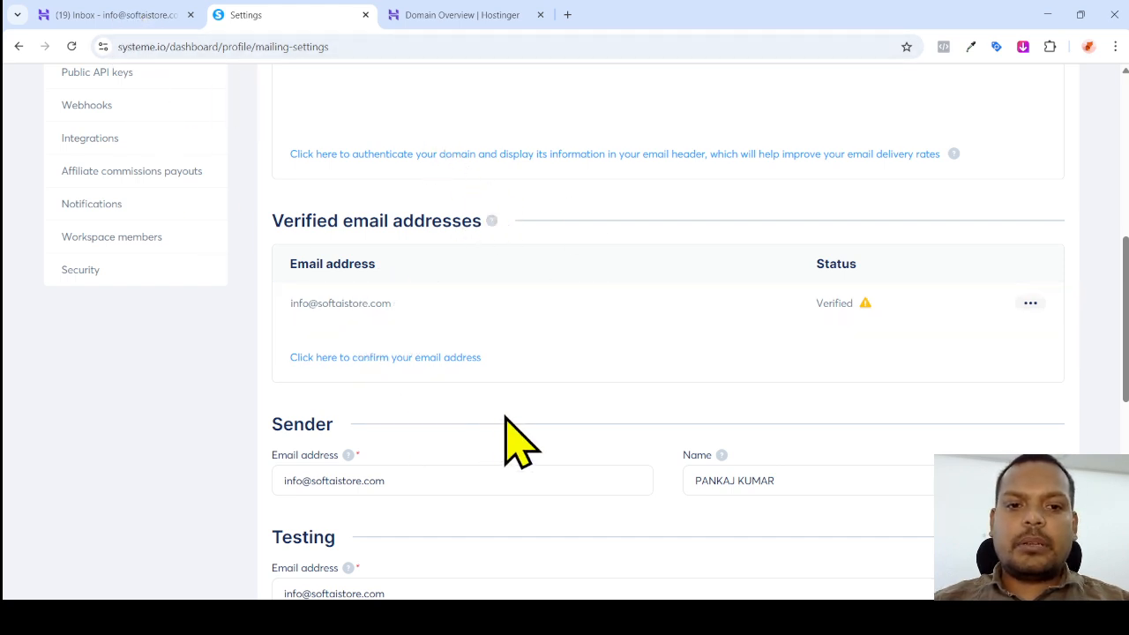
scroll(547, 406, down, 1)
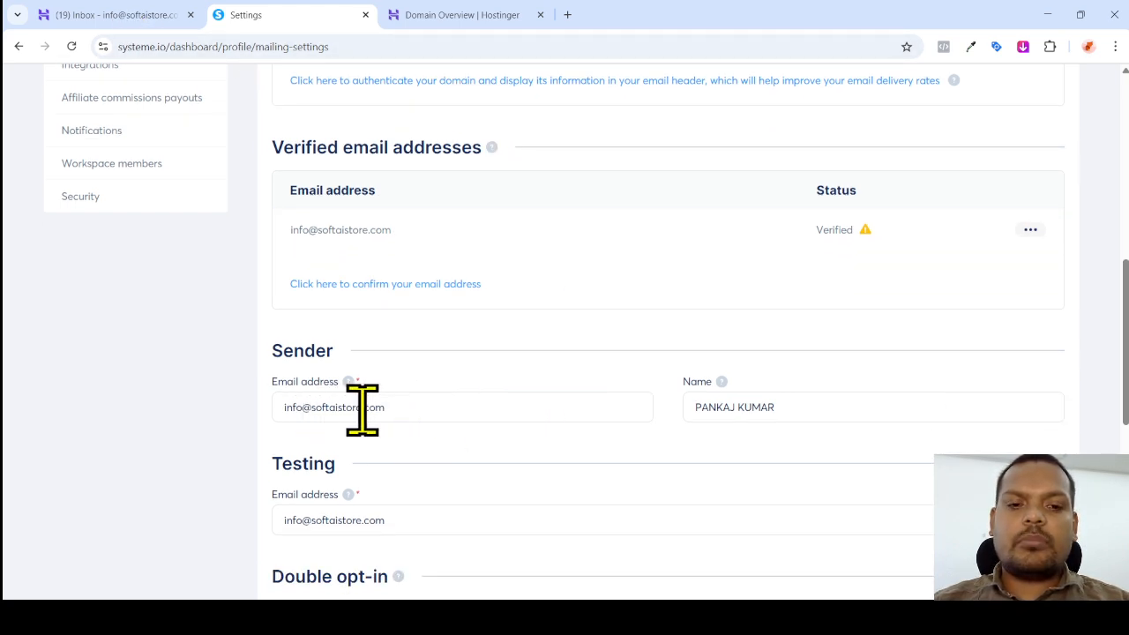
click(1031, 231)
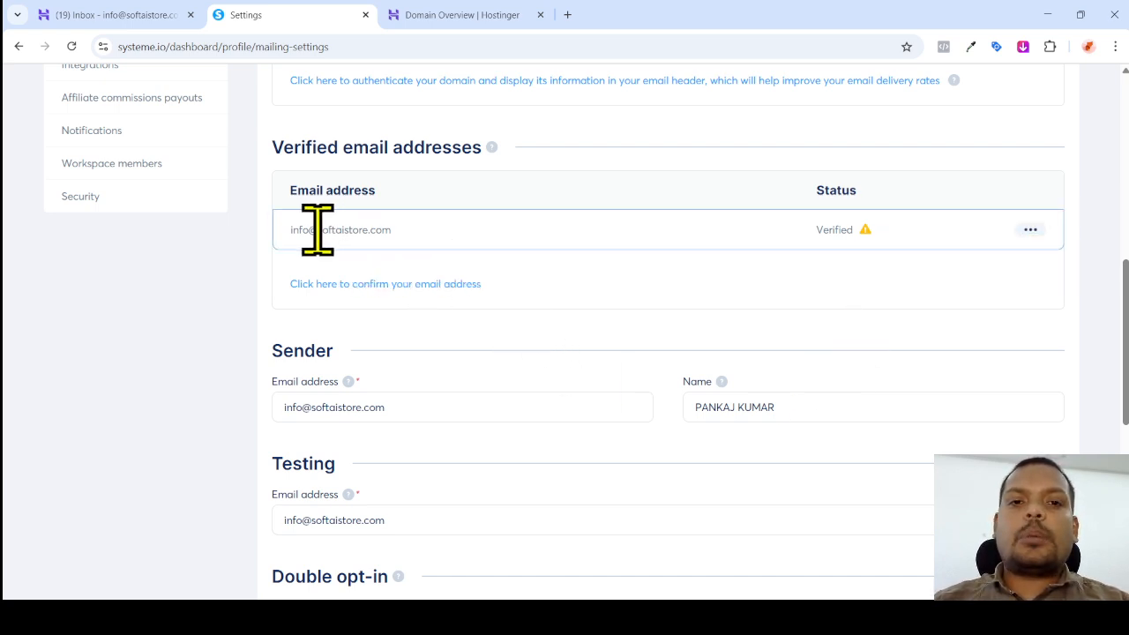
click(1030, 230)
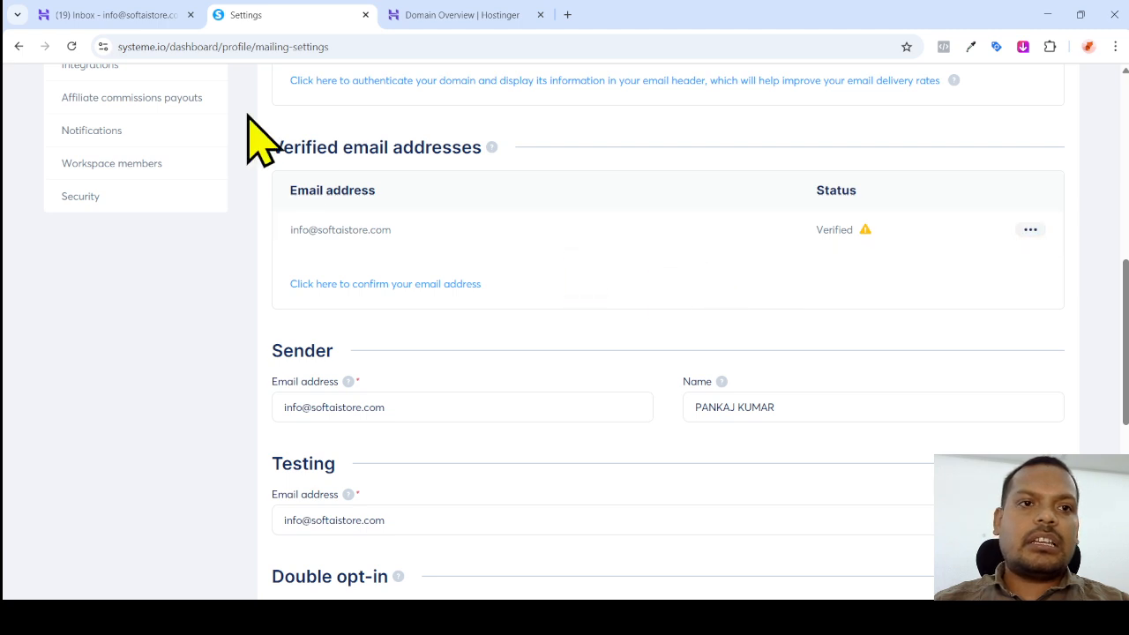
Refresh the Hostinger webmail inbox, look for the Systeme.io "Confirm your email address" message and return to the message list.
click(132, 16)
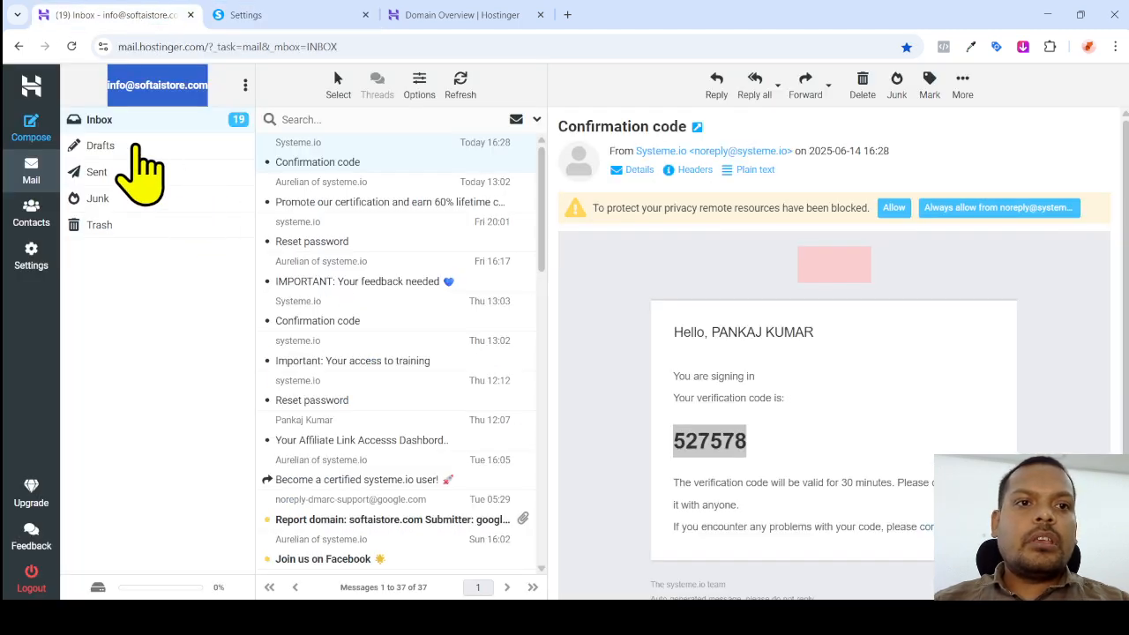
click(72, 45)
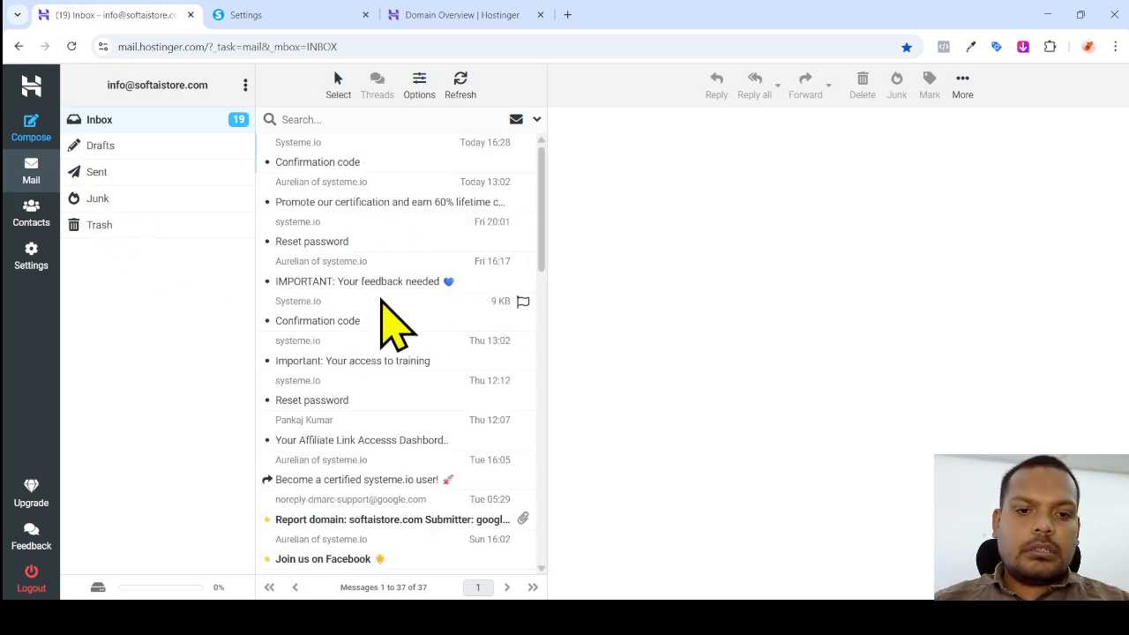
scroll(384, 305, down, 1)
scroll(381, 300, down, 8)
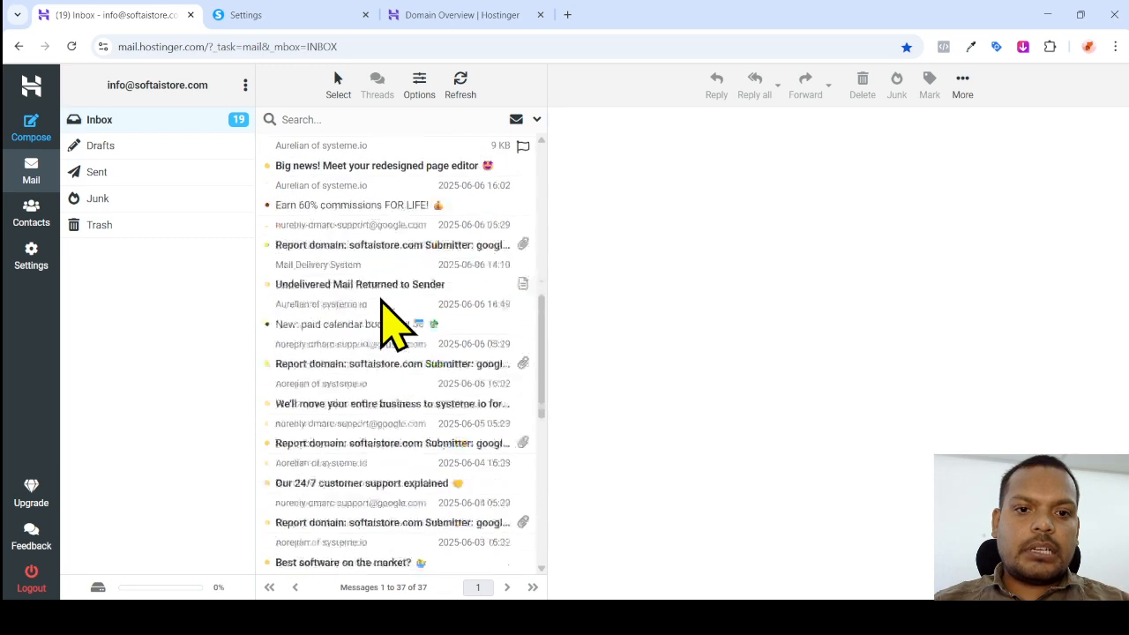
scroll(381, 304, down, 4)
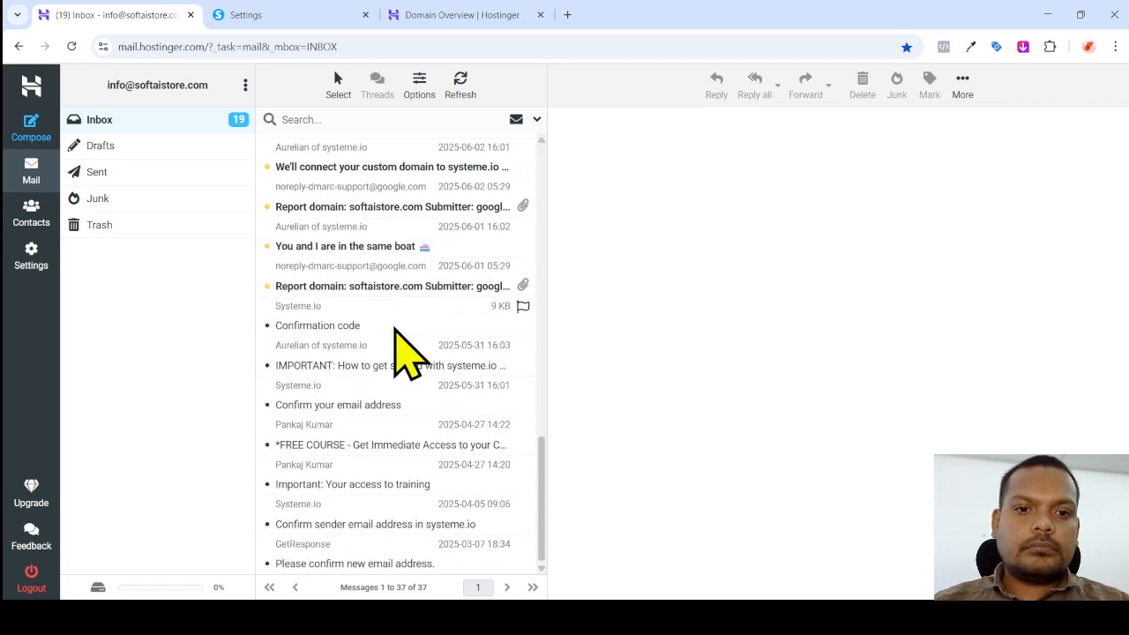
click(340, 405)
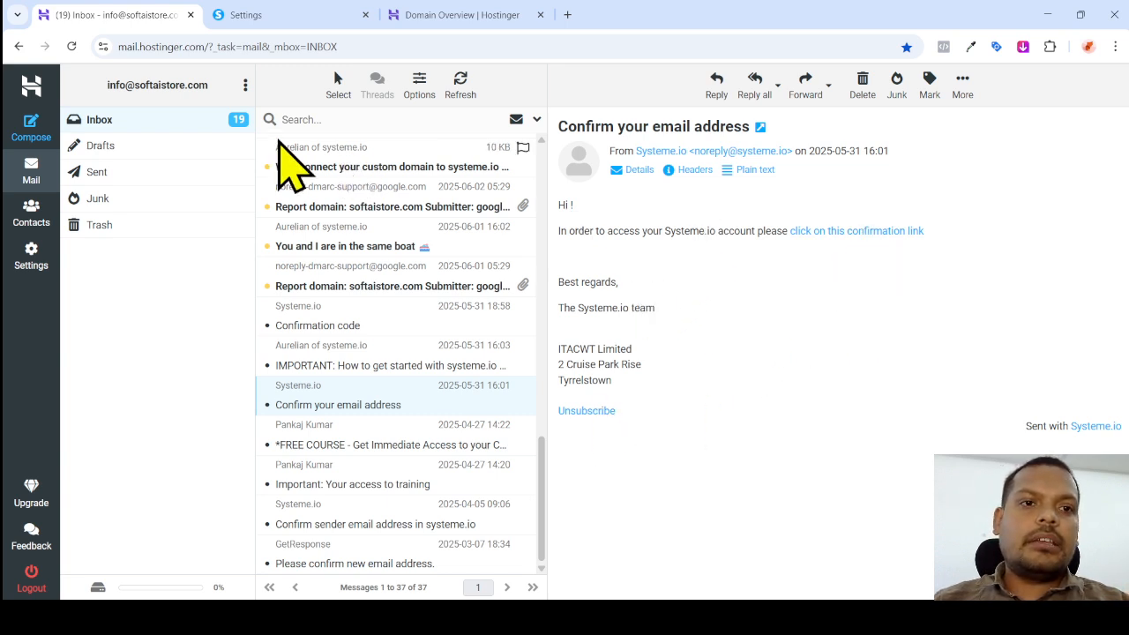
click(123, 119)
Set up domain authentication in the Systeme.io email settings for softaistore.com, copying the domain from the mailbox address.
click(299, 13)
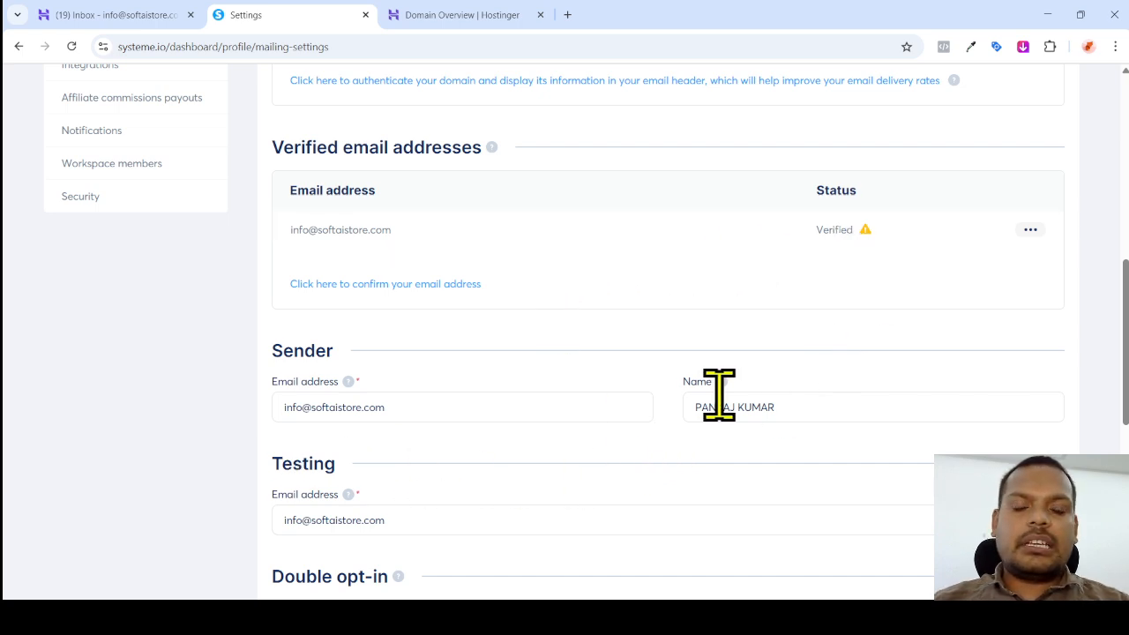
scroll(718, 396, up, 2)
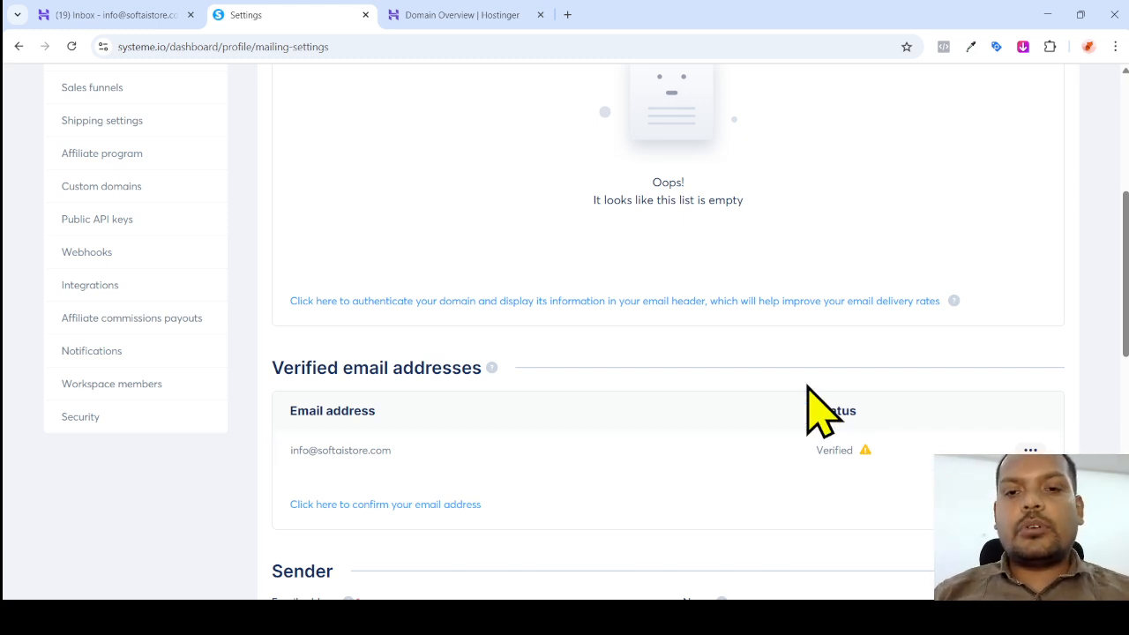
scroll(637, 314, up, 3)
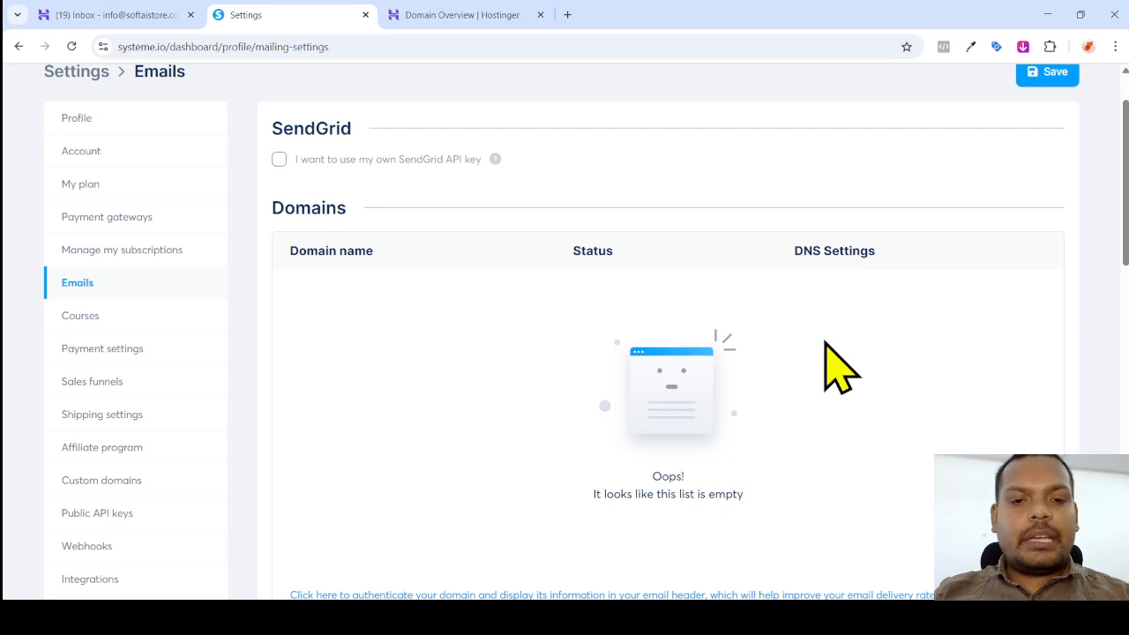
scroll(838, 366, down, 3)
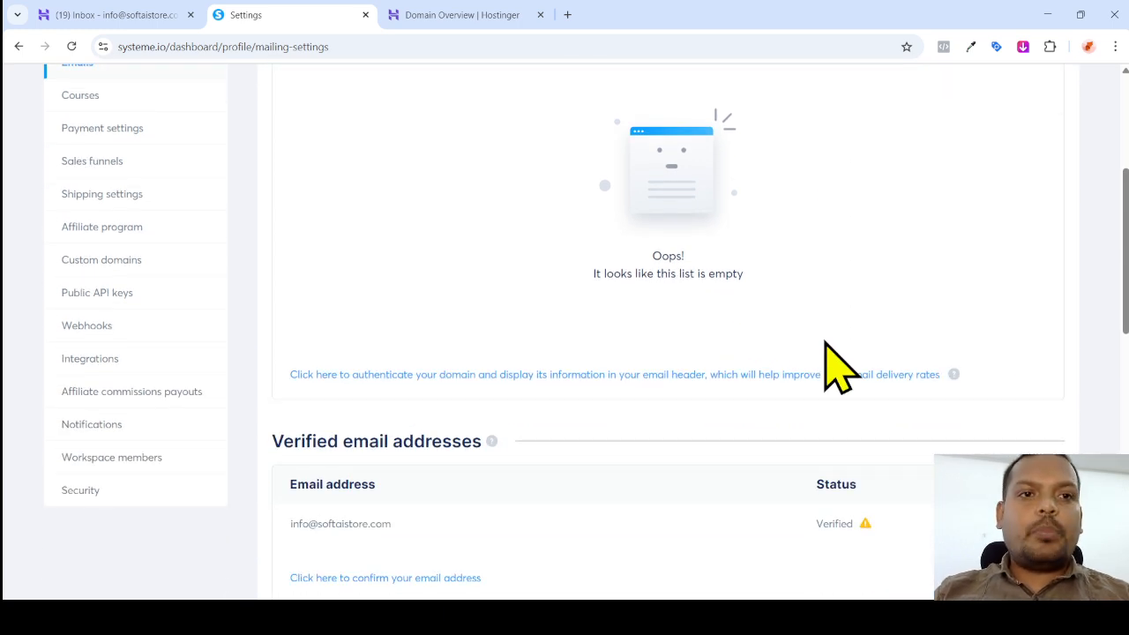
click(412, 374)
click(123, 15)
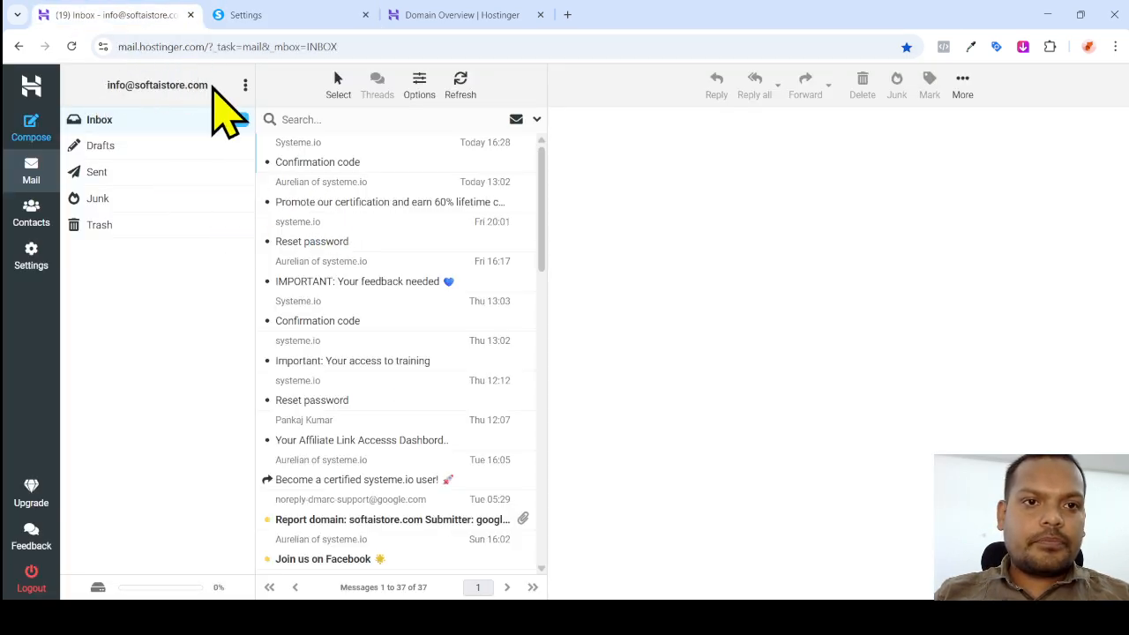
drag(206, 85, 134, 86)
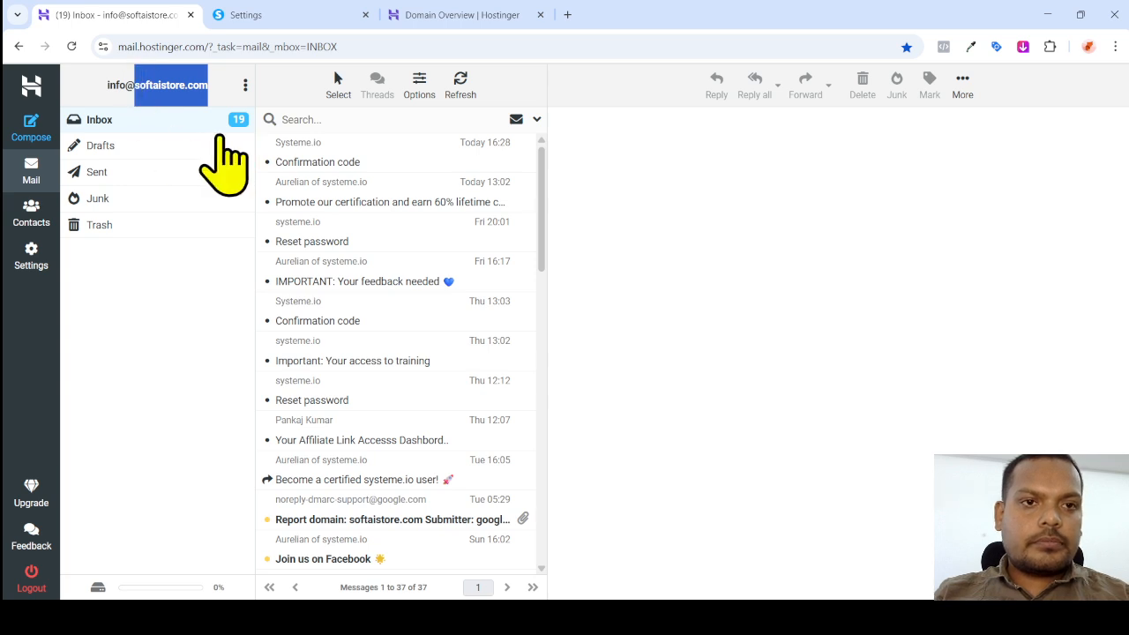
click(291, 14)
click(512, 342)
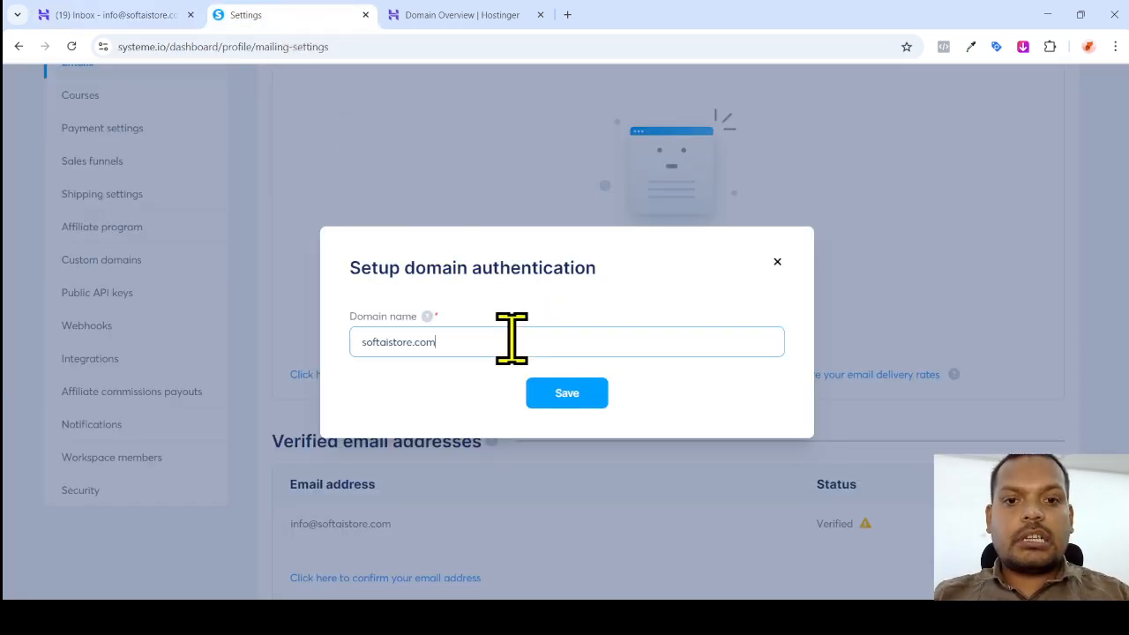
click(569, 399)
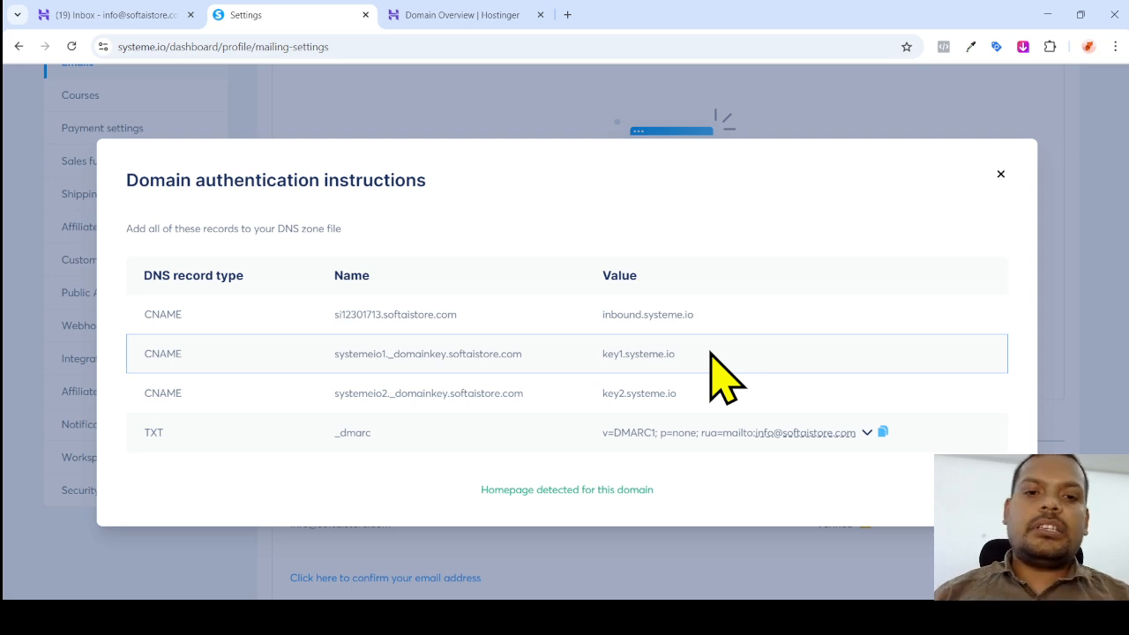
Close the authentication instructions, reload the email settings and reopen the DNS records required for softaistore.com.
click(1001, 175)
scroll(738, 370, up, 4)
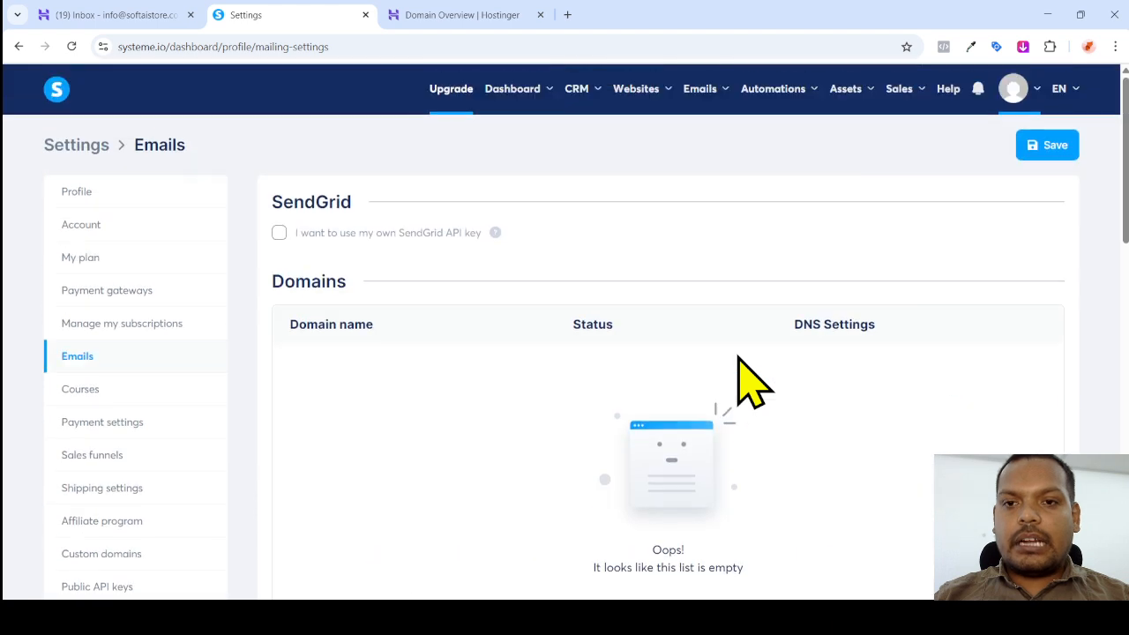
click(72, 46)
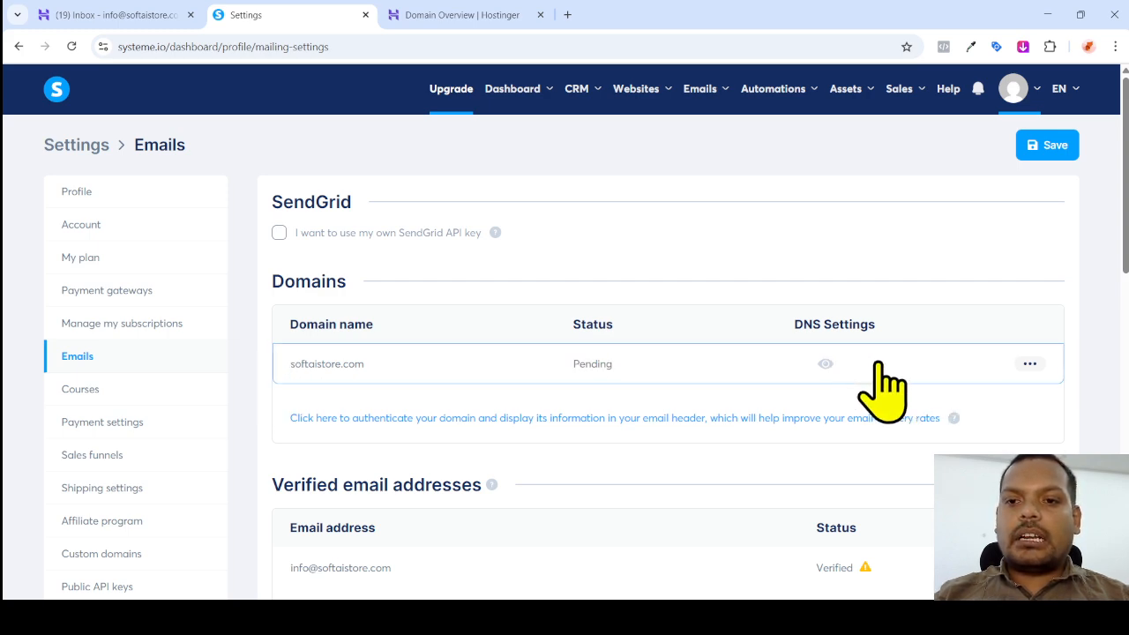
click(825, 363)
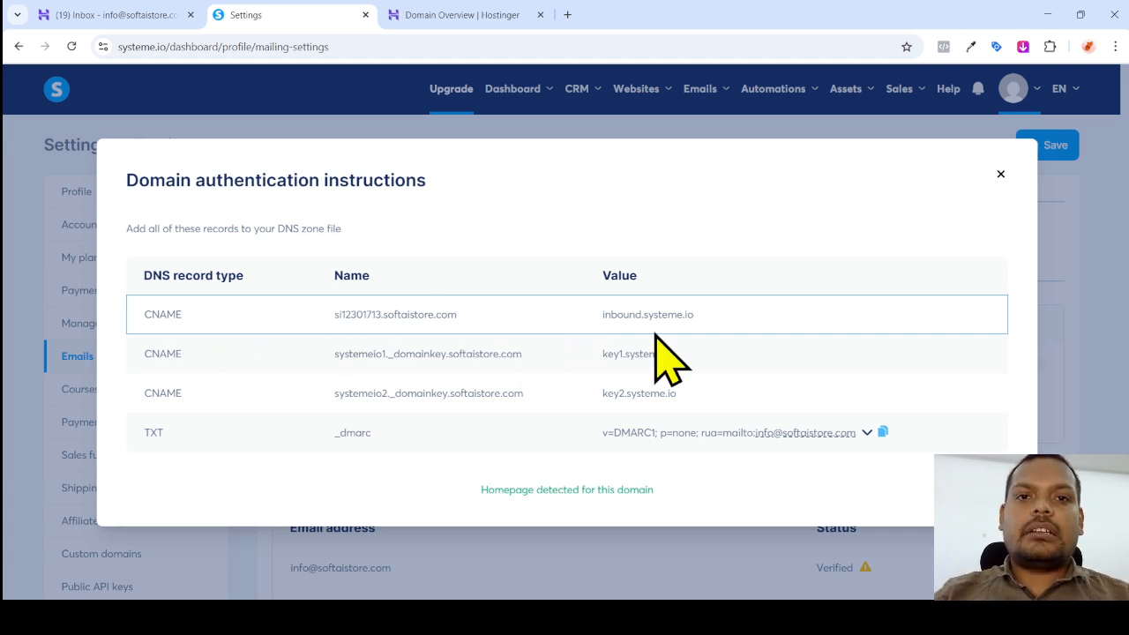
Switch to Hostinger and open the DNS record management section for softaistore.com.
click(455, 15)
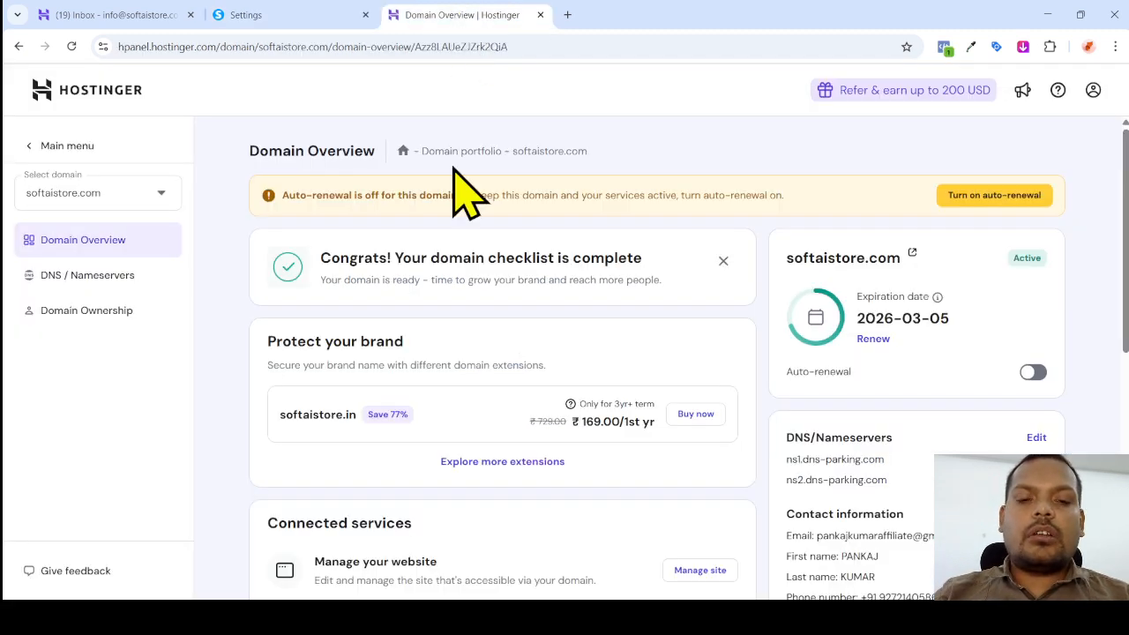
mouse_move(676, 421)
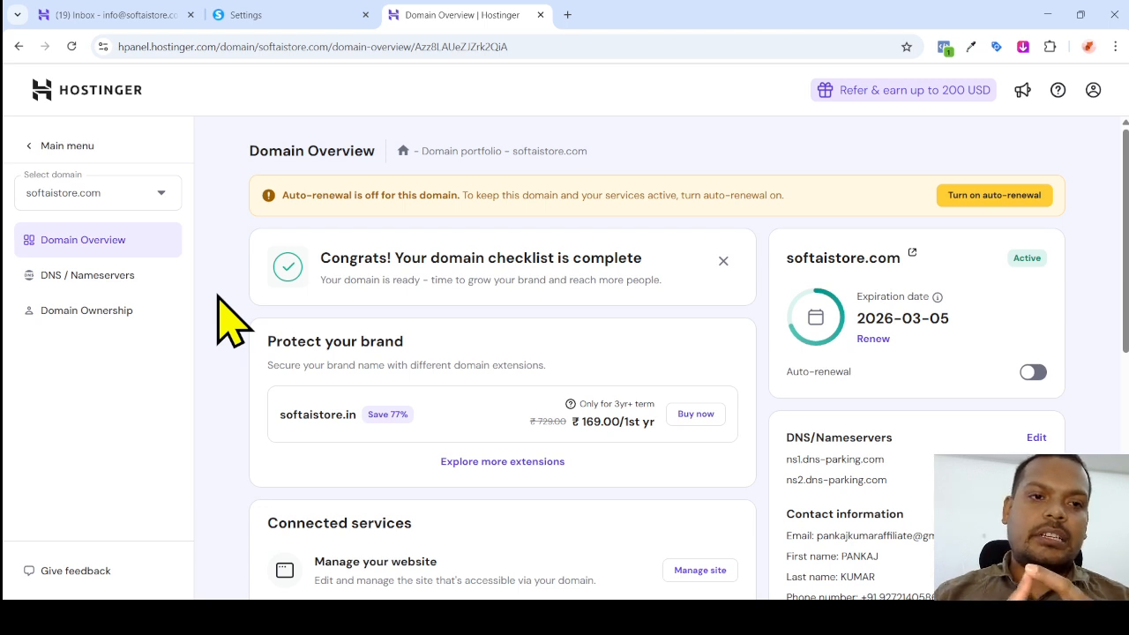
click(88, 277)
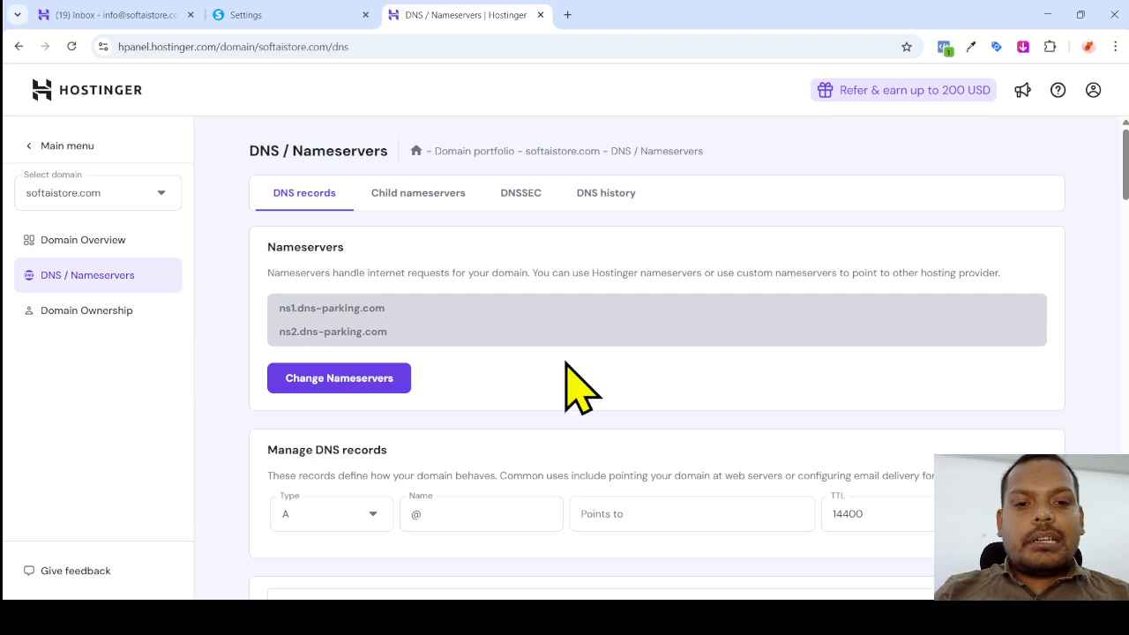
scroll(675, 366, down, 1)
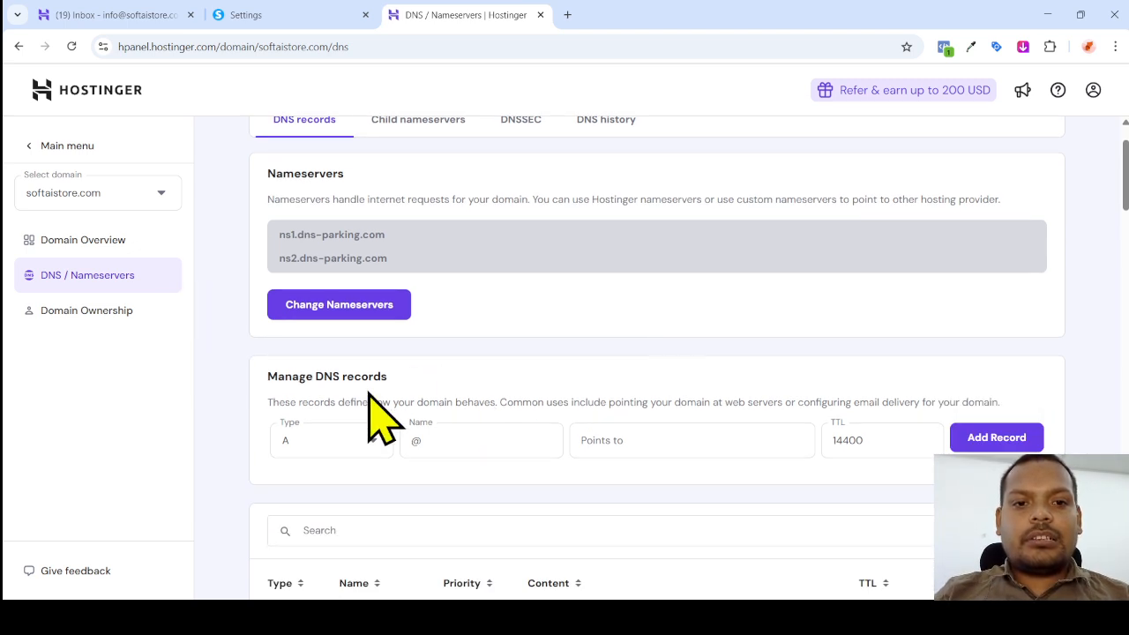
scroll(548, 363, down, 3)
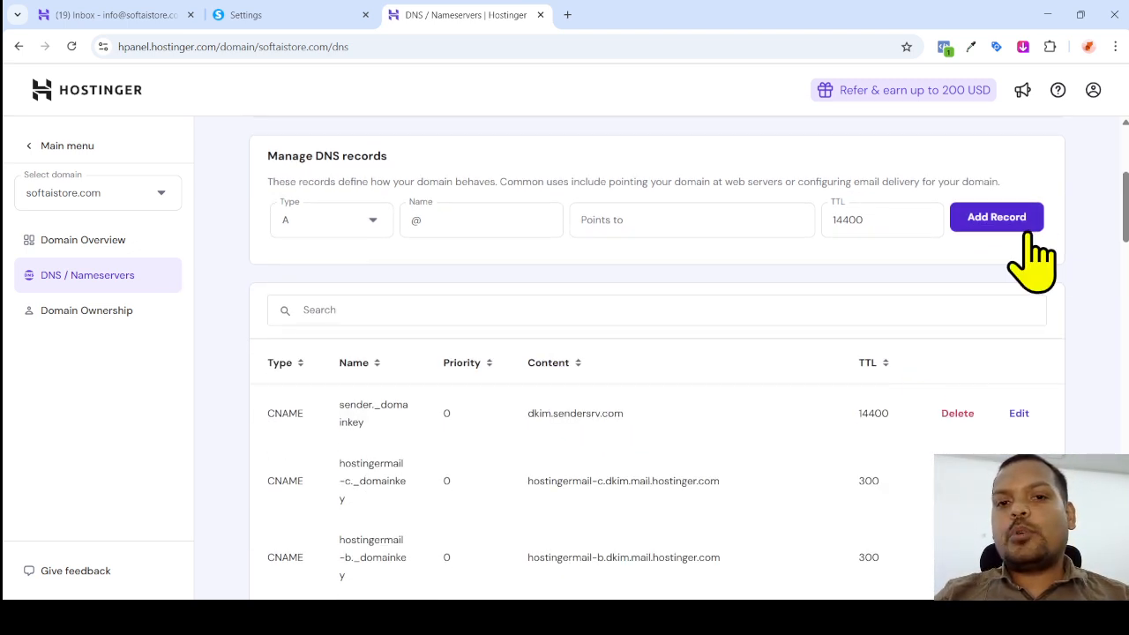
scroll(988, 317, up, 1)
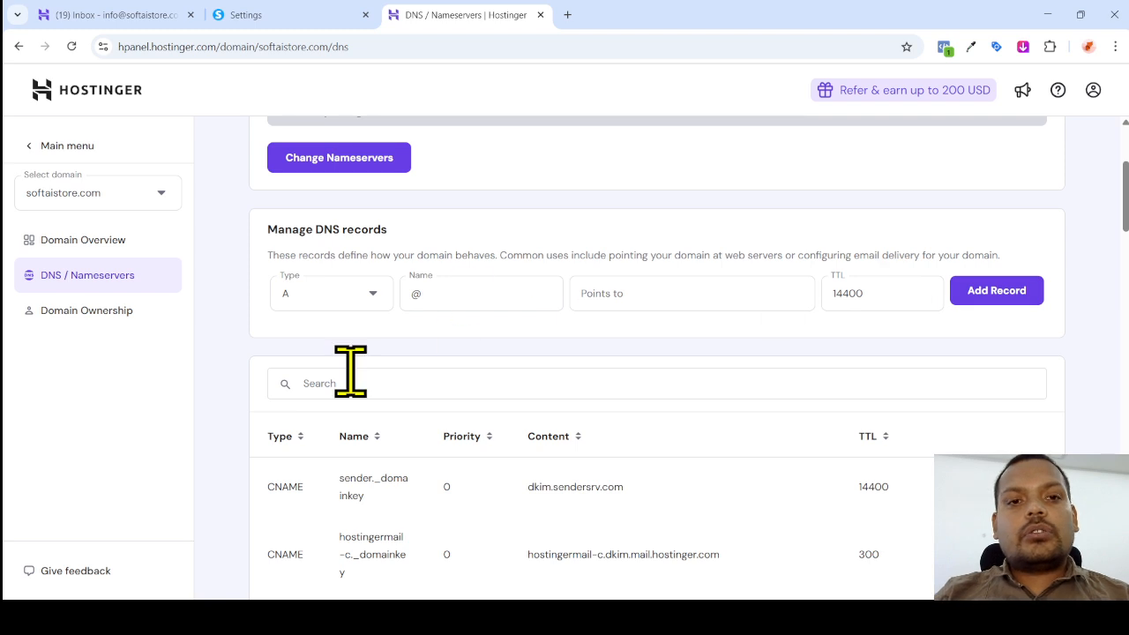
scroll(397, 362, up, 1)
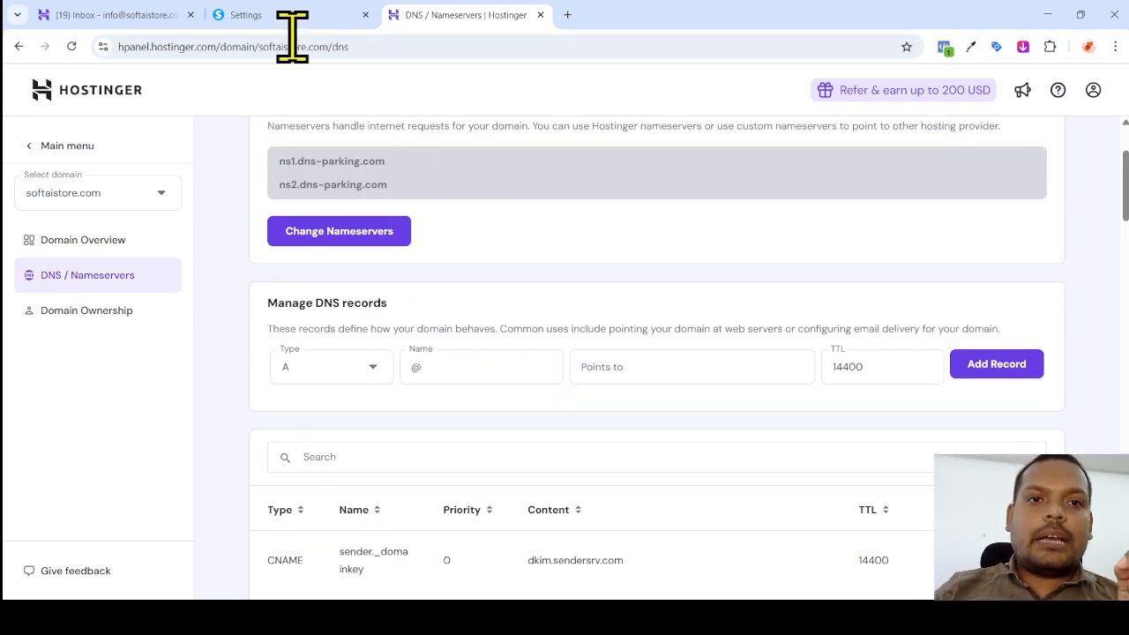
Start a CNAME record in Hostinger with the name si12301713.softaistore.com, copied from the Systeme.io authentication instructions.
click(265, 15)
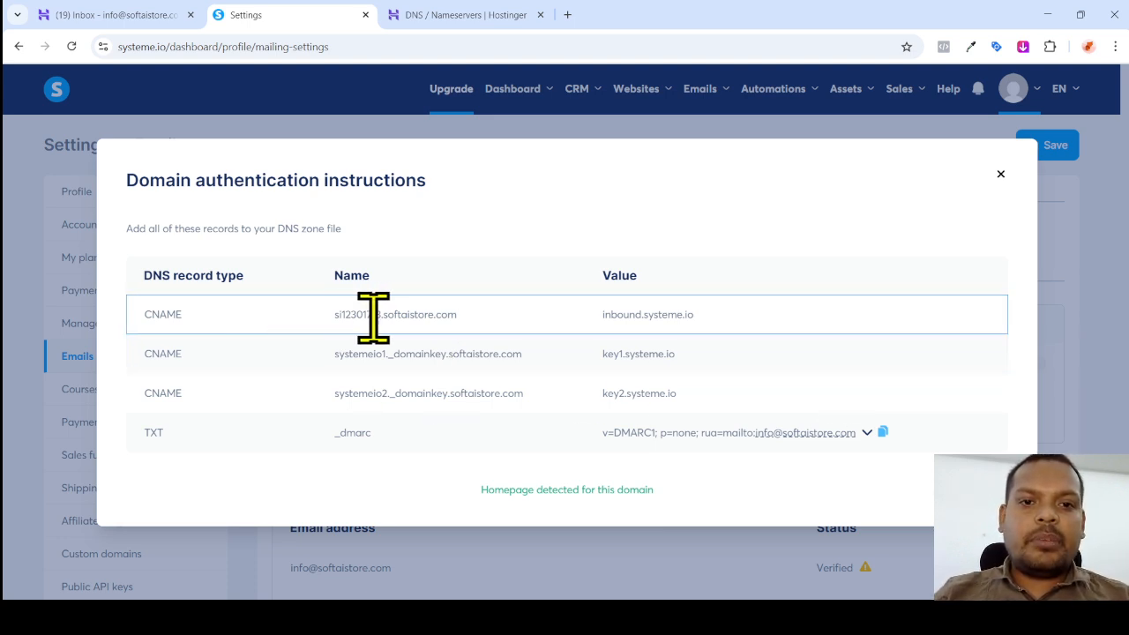
drag(458, 315, 349, 315)
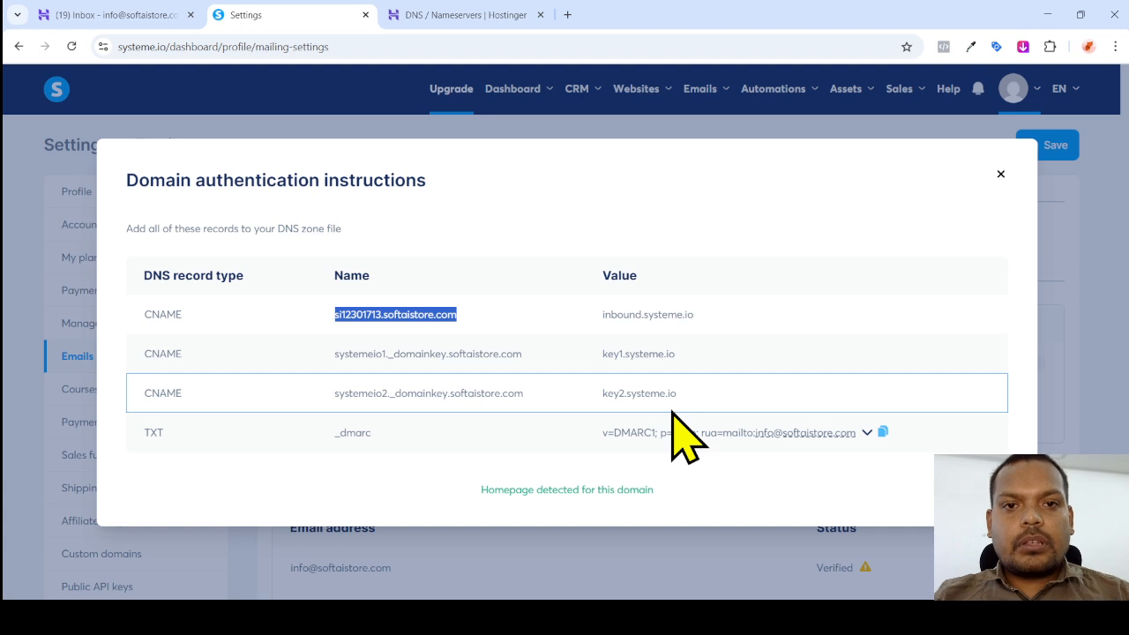
click(454, 15)
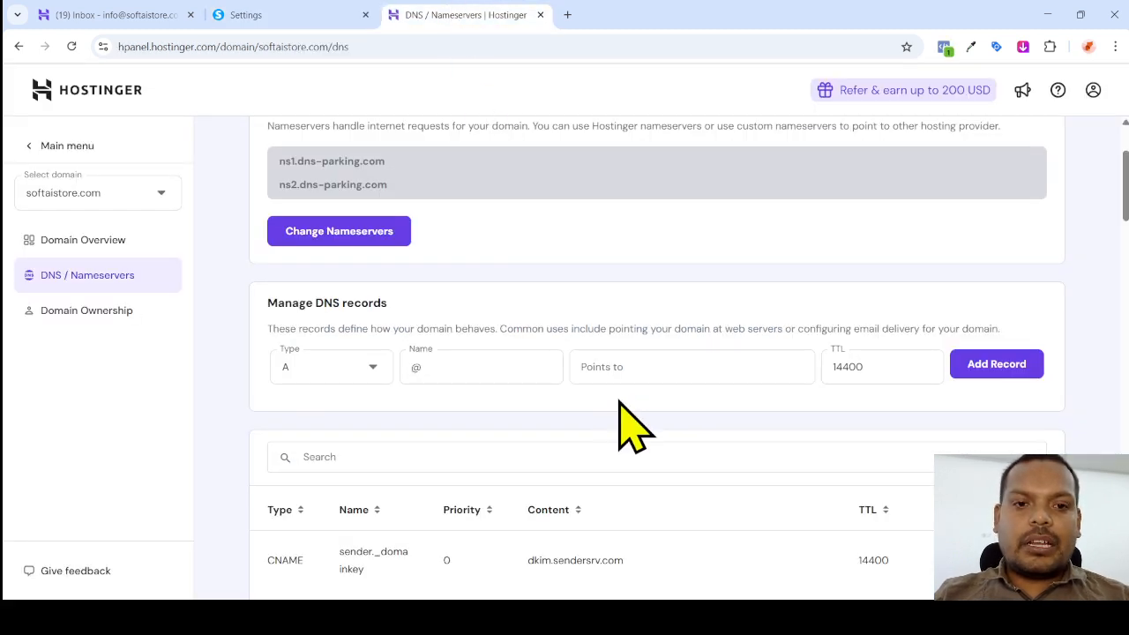
click(348, 375)
scroll(360, 441, down, 2)
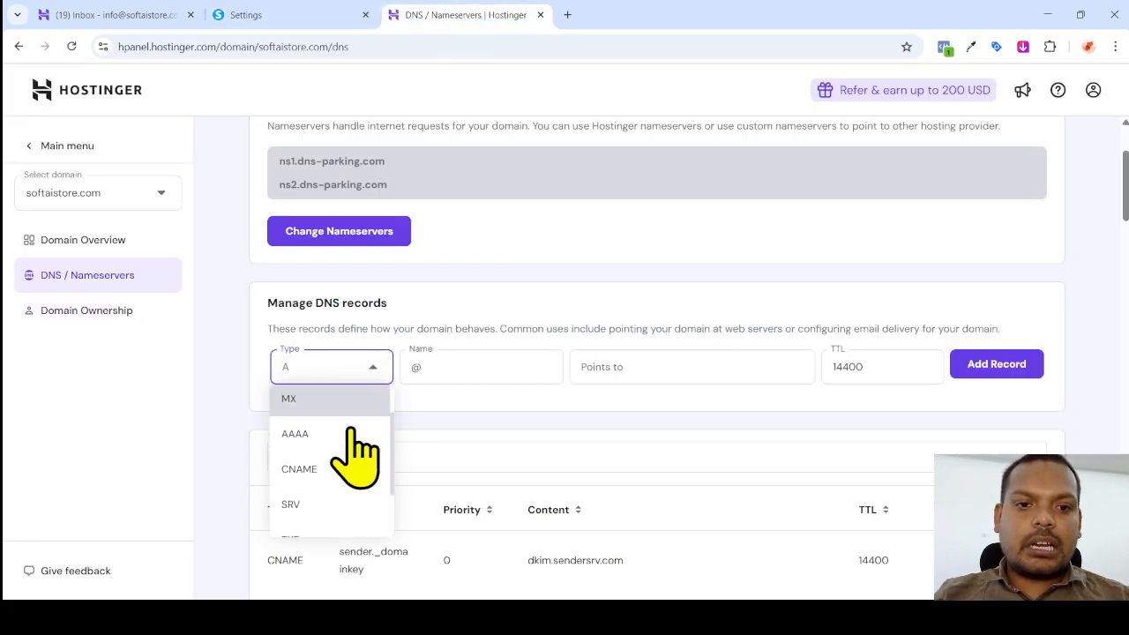
click(325, 446)
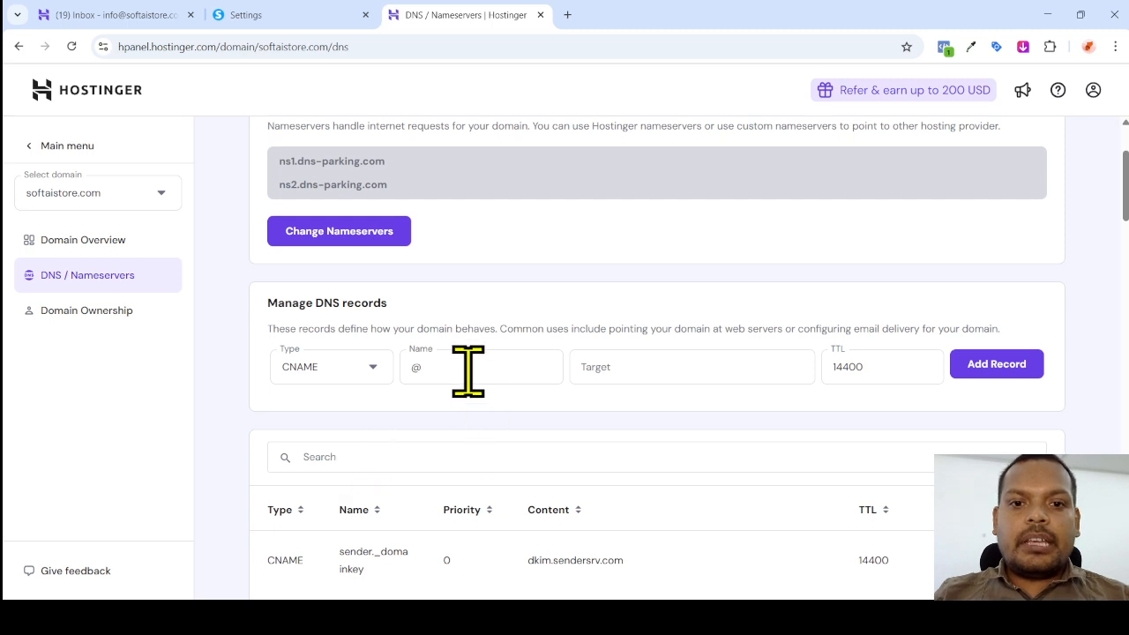
double_click(415, 366)
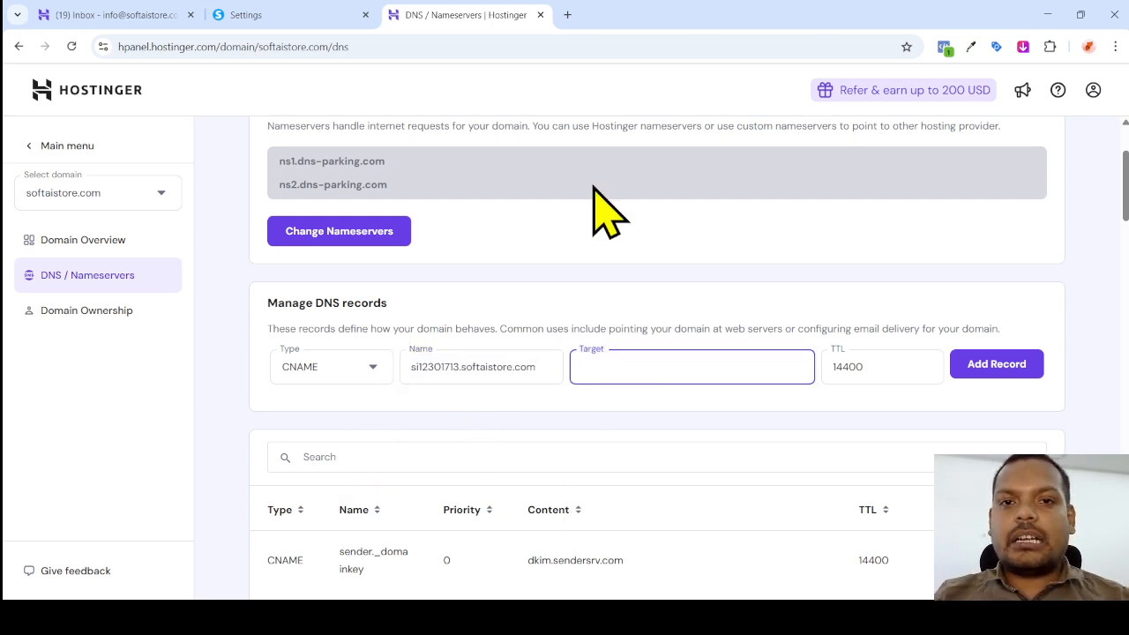
Copy inbound.systeme.io from Systeme.io as the CNAME record's target and add the record in Hostinger.
click(309, 15)
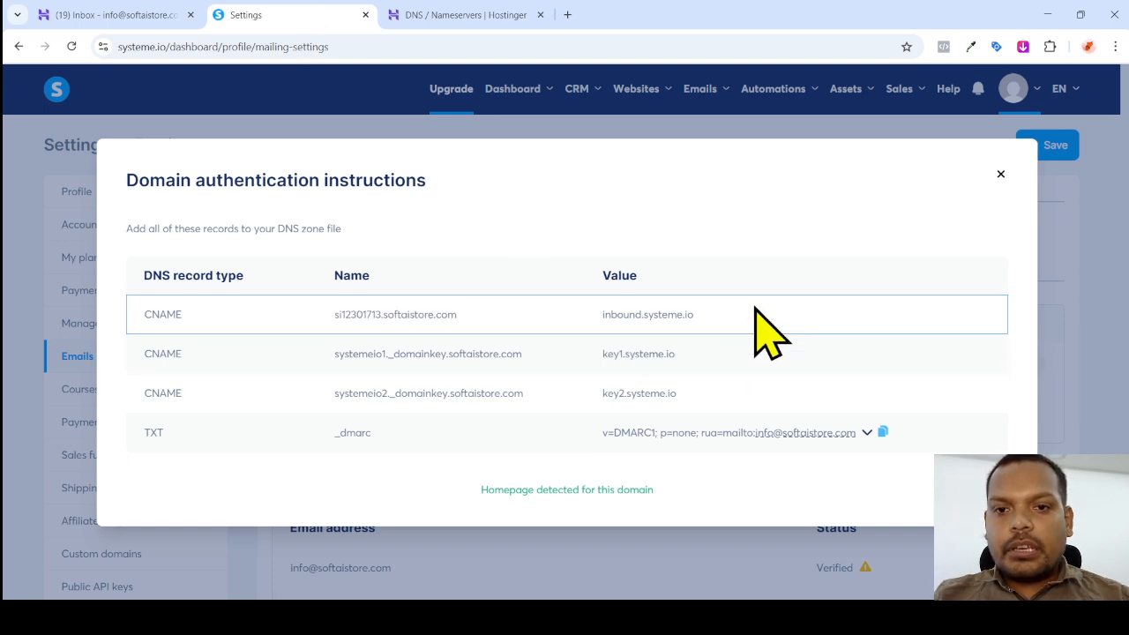
drag(696, 314, 602, 316)
key(ctrl+c)
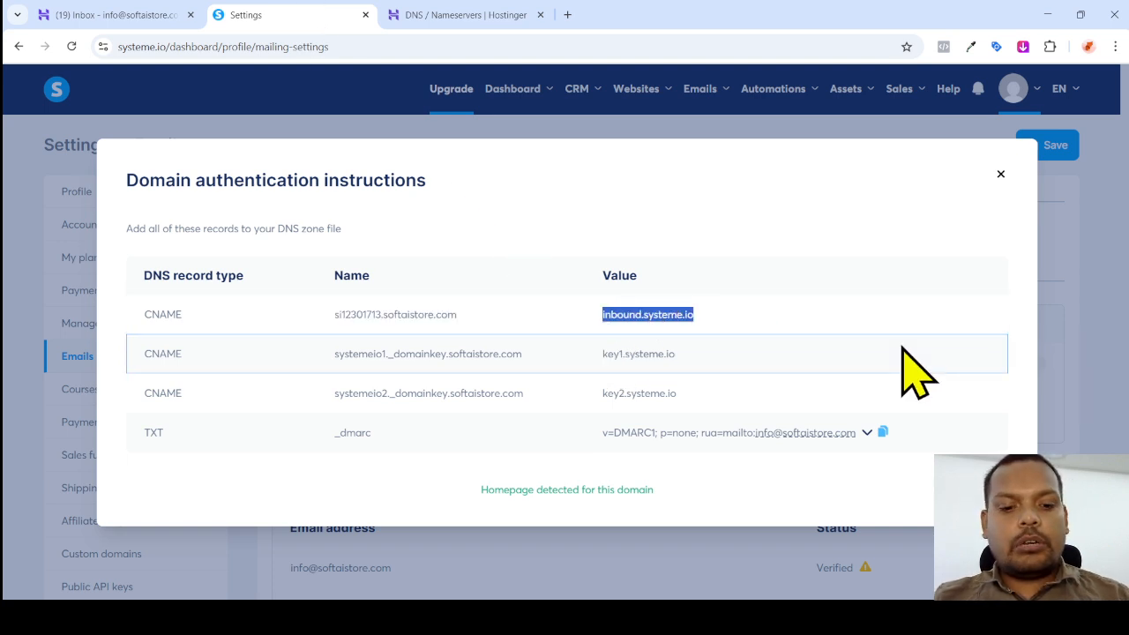
click(481, 15)
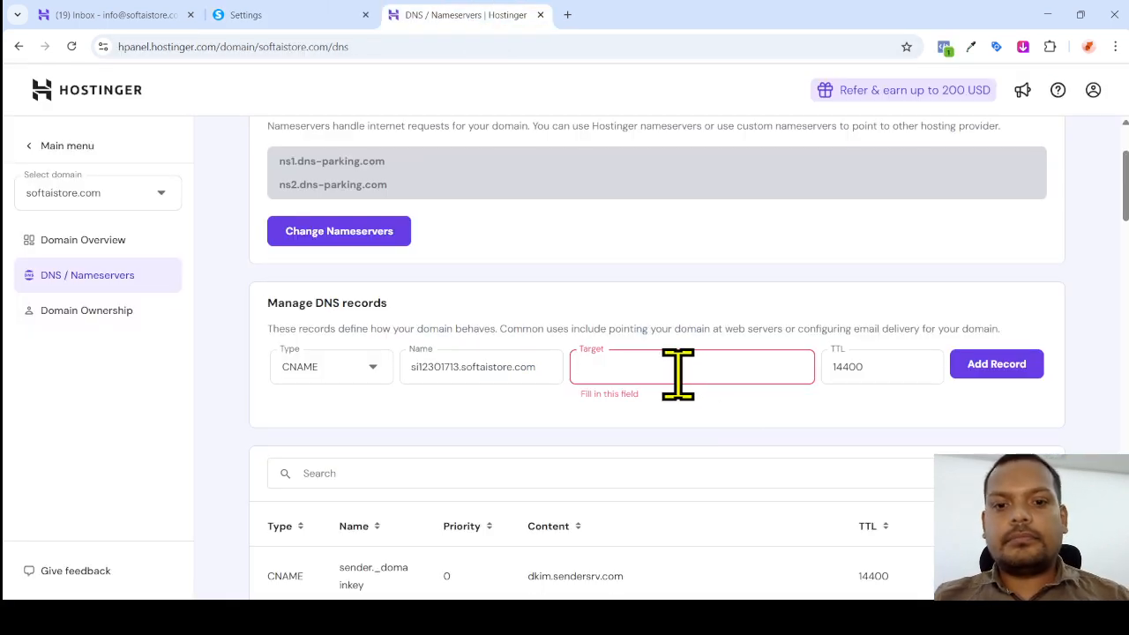
key(ctrl+v)
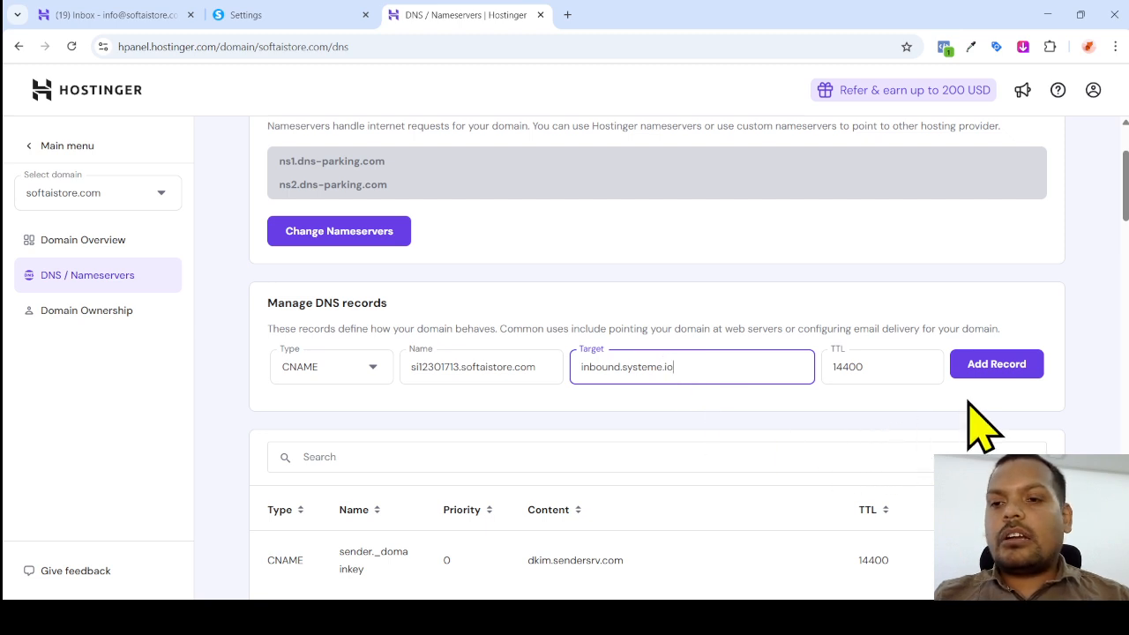
click(995, 365)
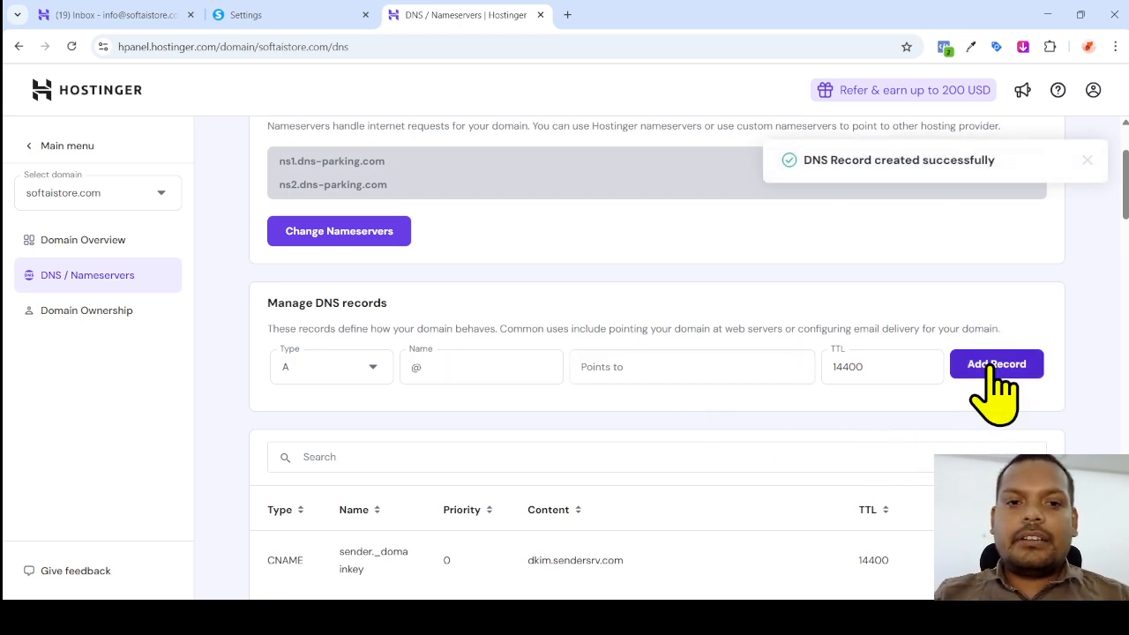
Start a second CNAME record in Hostinger, copying the name systemeio1._domainkey.softaistore.com from Systeme.io.
click(362, 367)
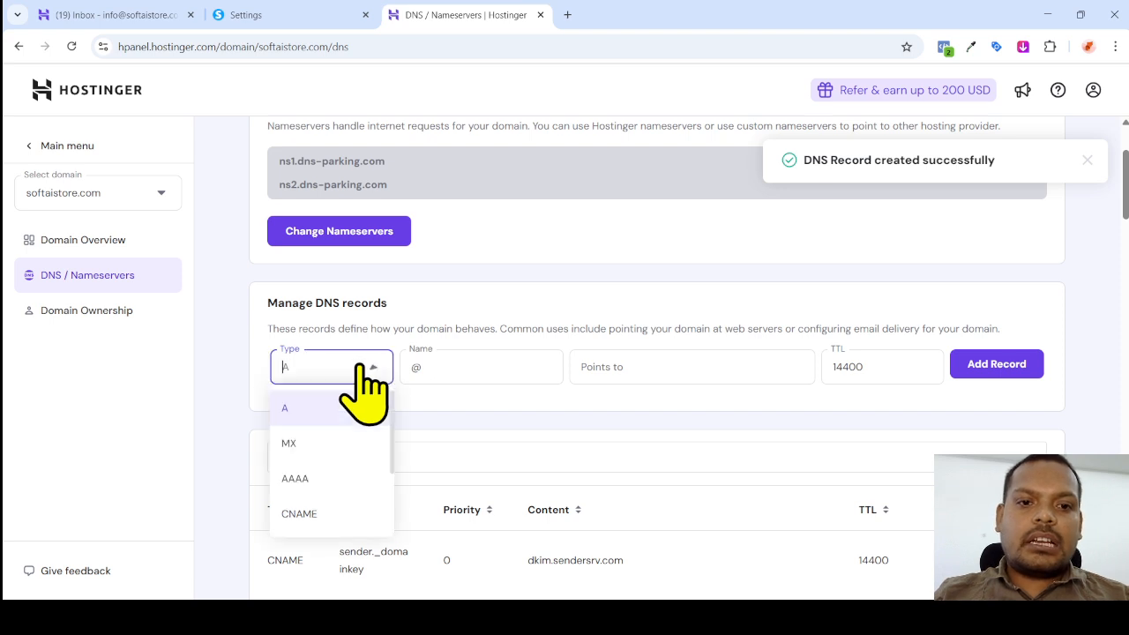
click(351, 515)
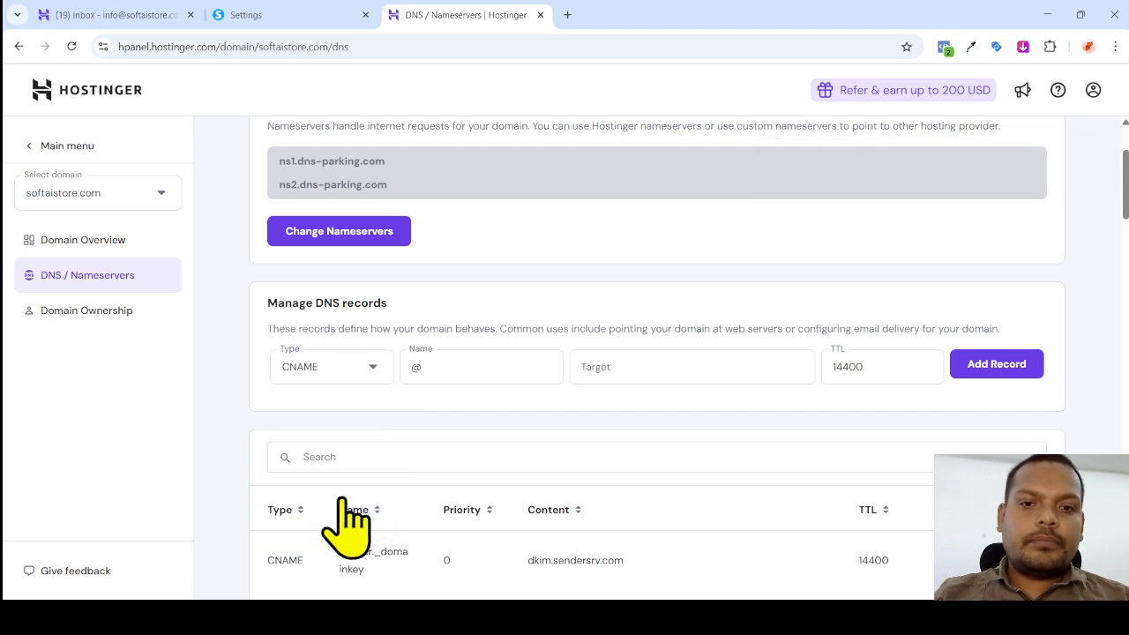
click(251, 15)
drag(524, 353, 335, 355)
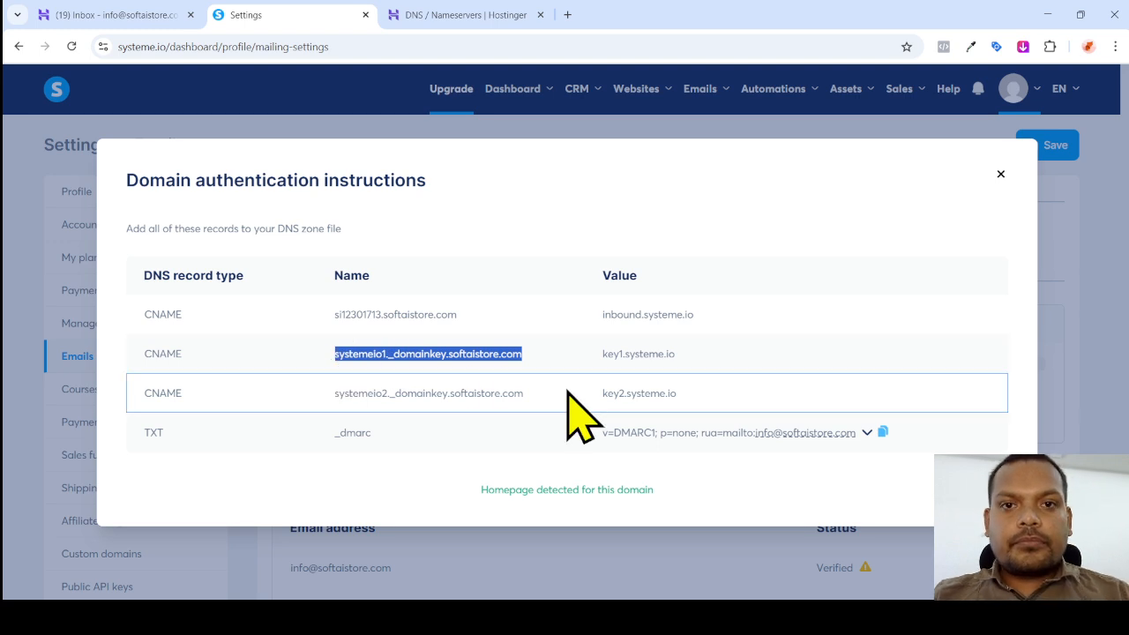
click(454, 15)
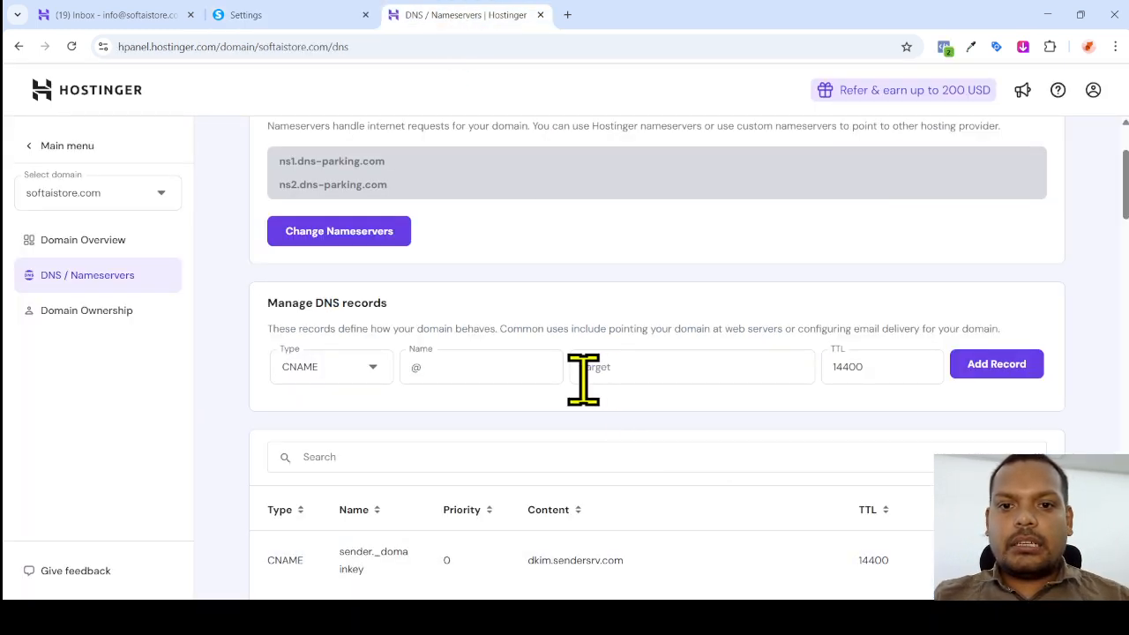
double_click(419, 367)
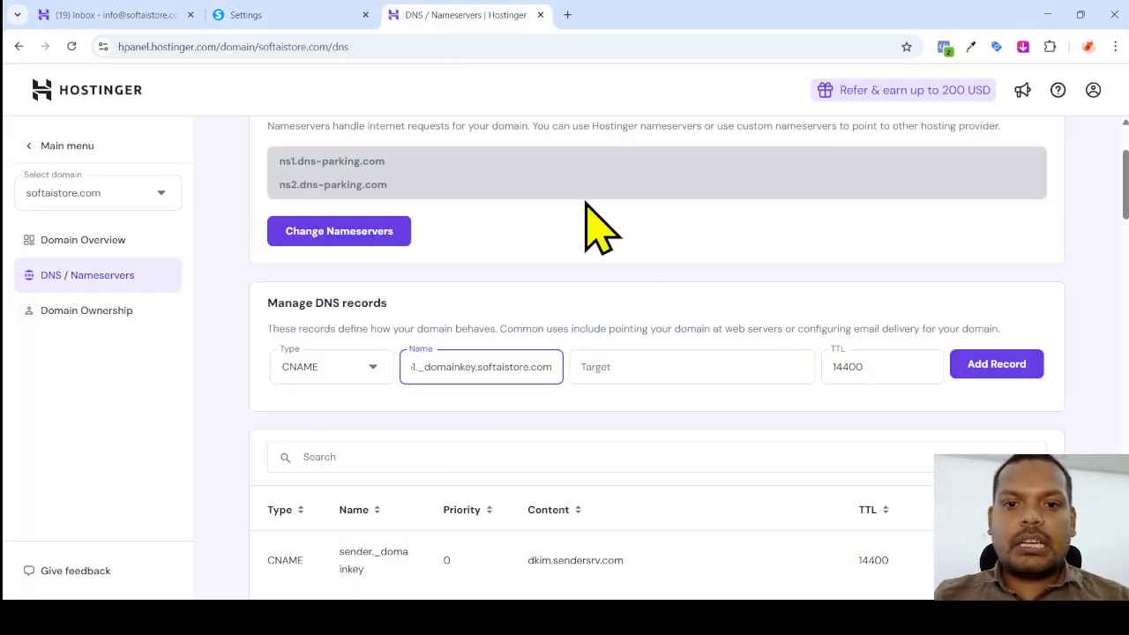
Set the second CNAME record's target to key1.systeme.io, copied from Systeme.io, and add the record in Hostinger.
click(291, 16)
drag(729, 354, 607, 354)
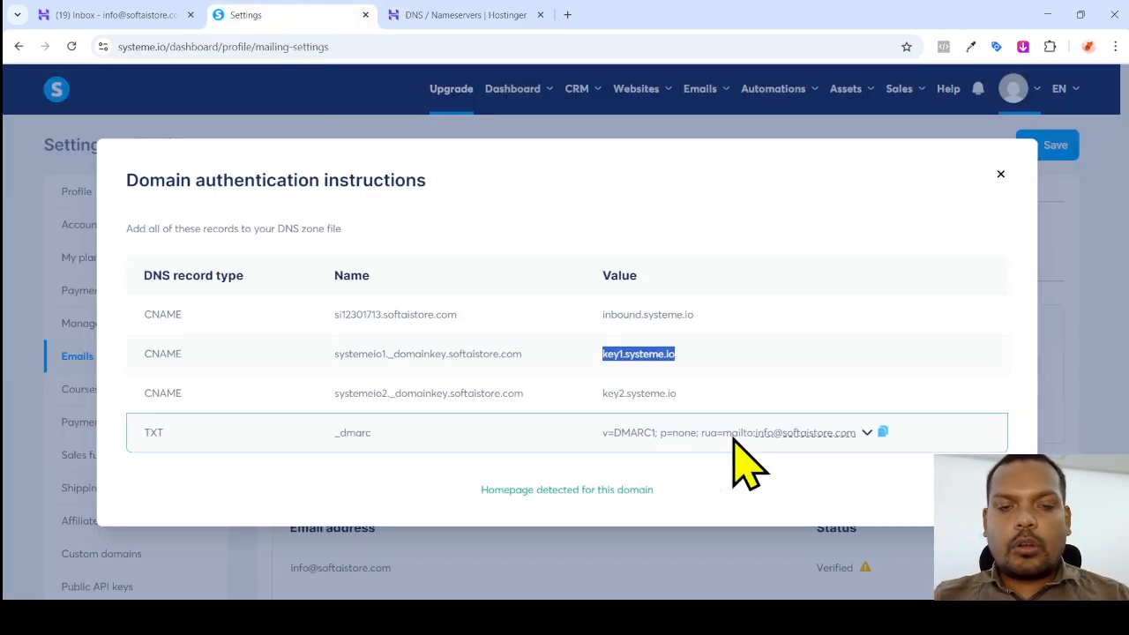
click(466, 18)
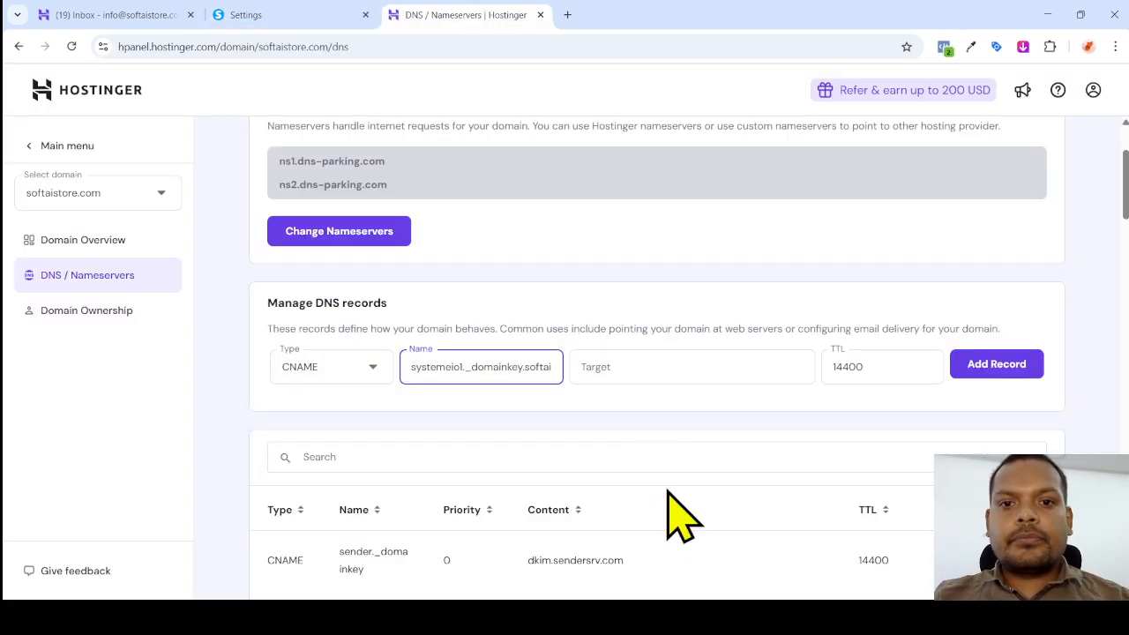
click(640, 366)
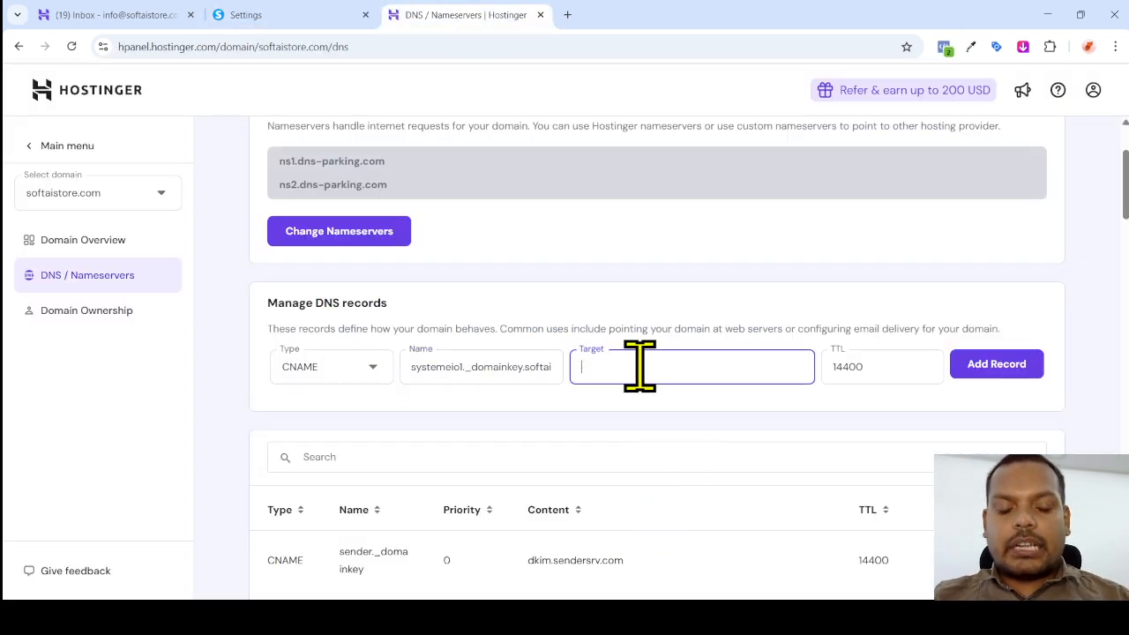
click(1003, 368)
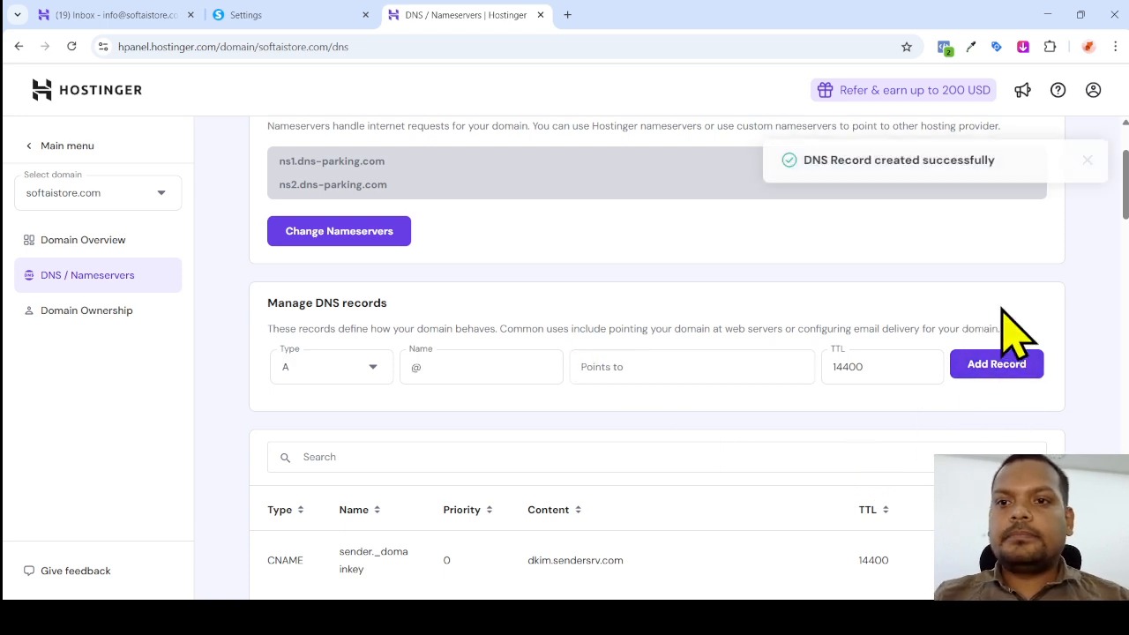
Copy systemeio2._domainkey.softaistore.com from Systeme.io and use it as the name of a third CNAME record in Hostinger.
click(298, 14)
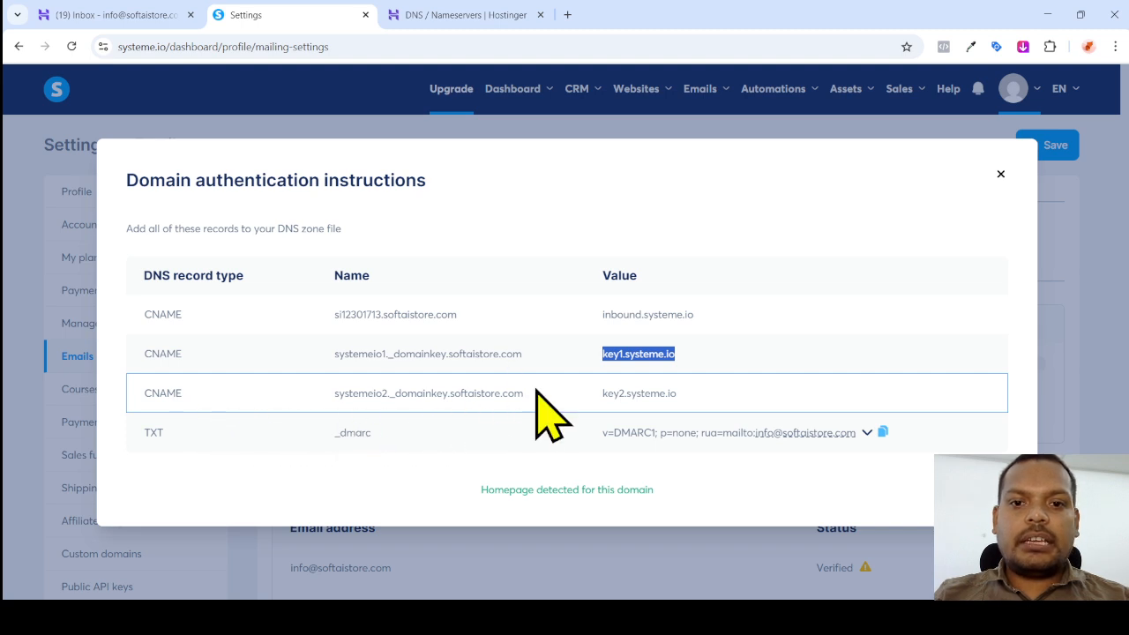
drag(528, 394, 335, 394)
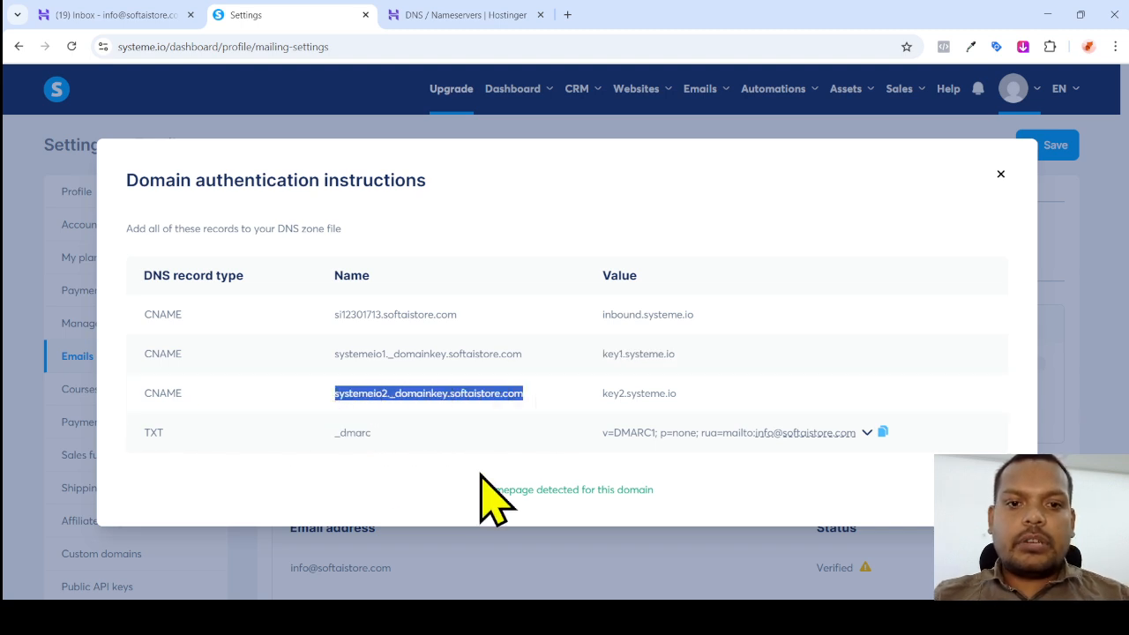
click(465, 15)
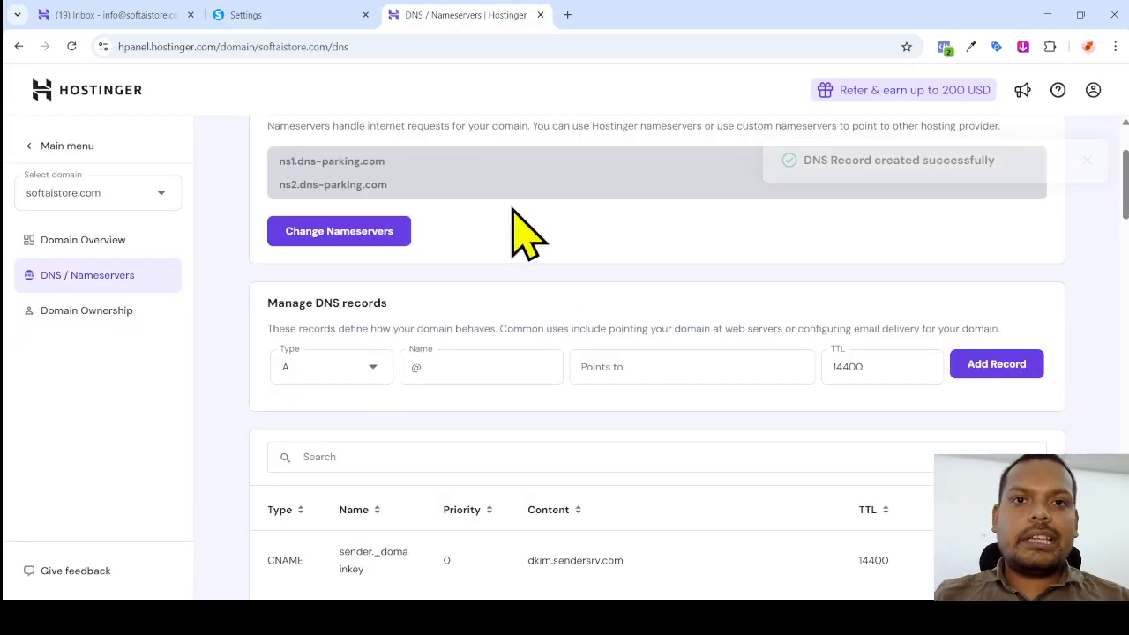
click(360, 378)
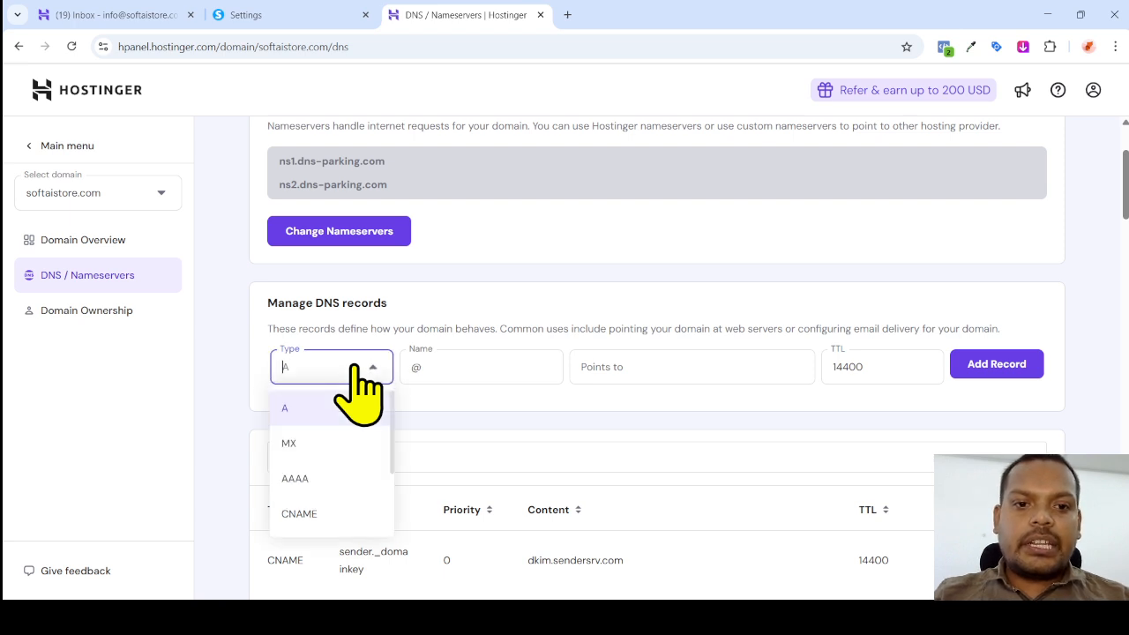
click(351, 516)
click(458, 365)
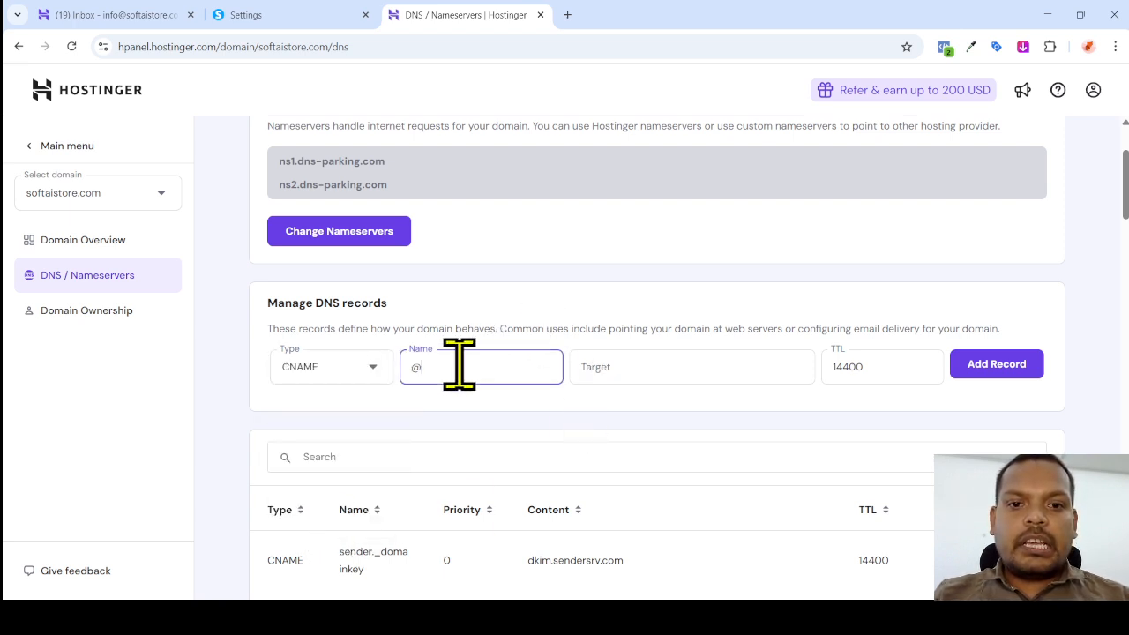
drag(458, 364, 408, 401)
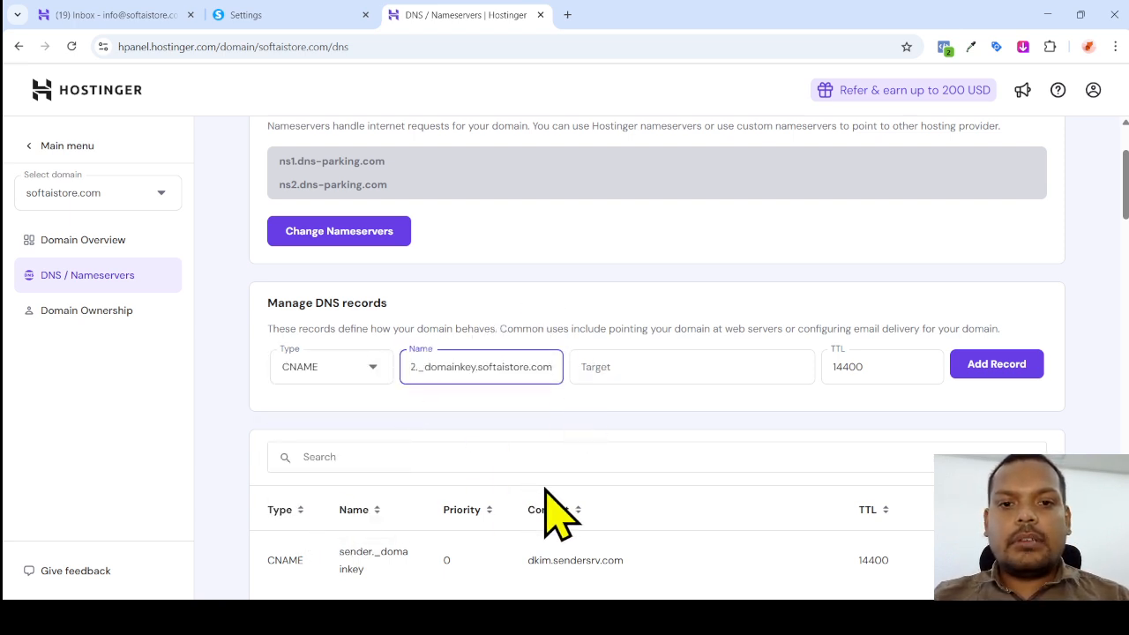
Set the third CNAME record's target to key2.systeme.io, copied from Systeme.io, and add the record in Hostinger.
click(617, 371)
click(264, 15)
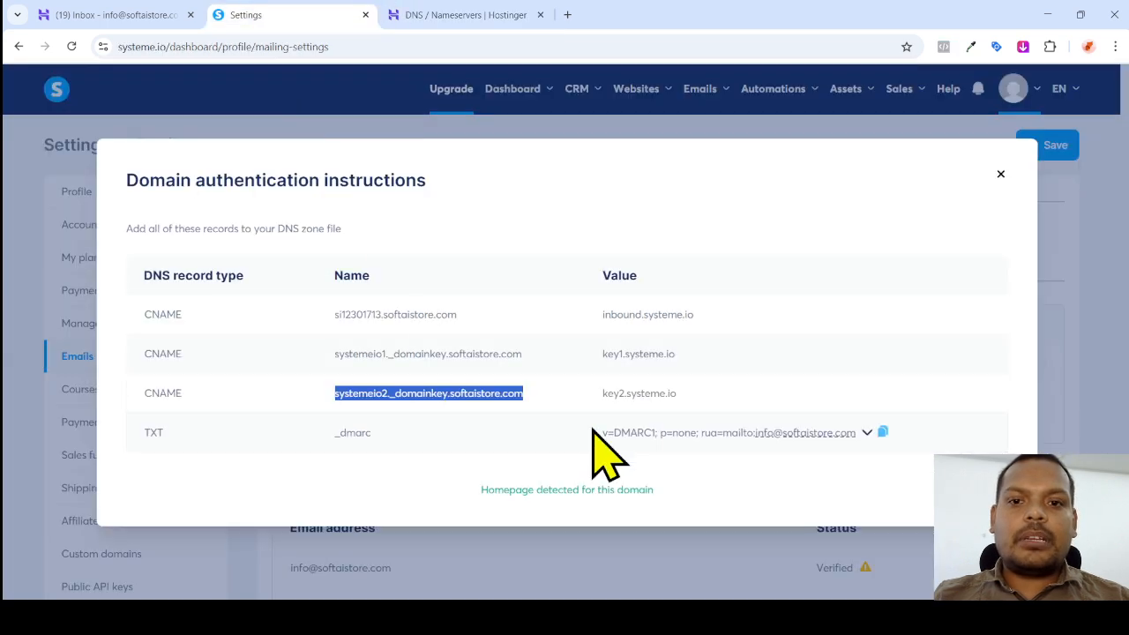
drag(678, 395, 603, 408)
key(ctrl+c)
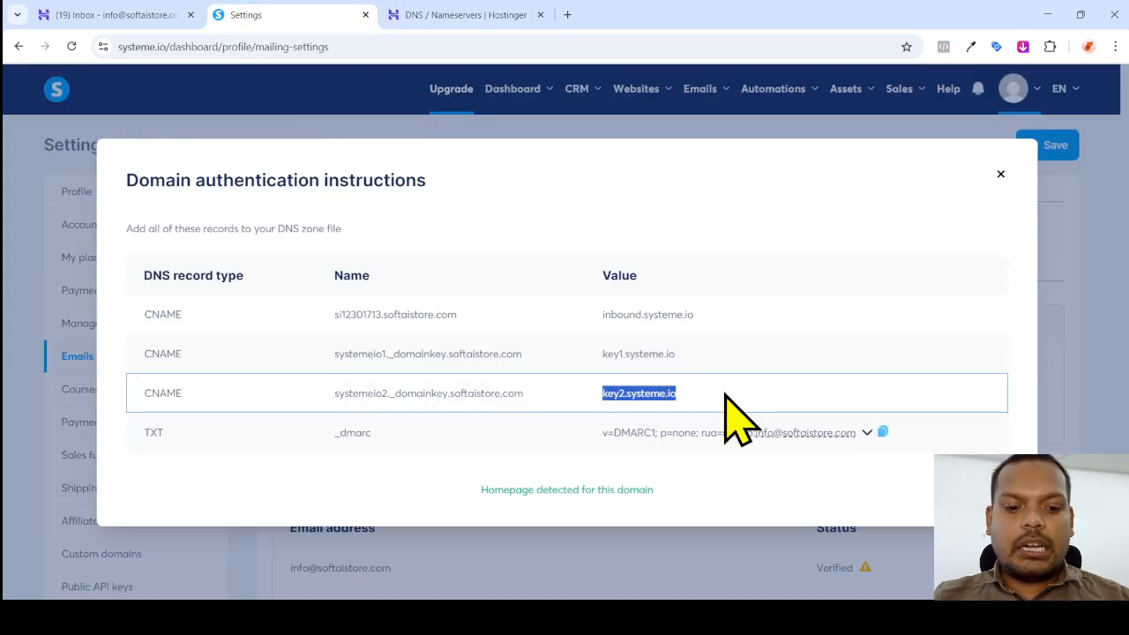
click(468, 16)
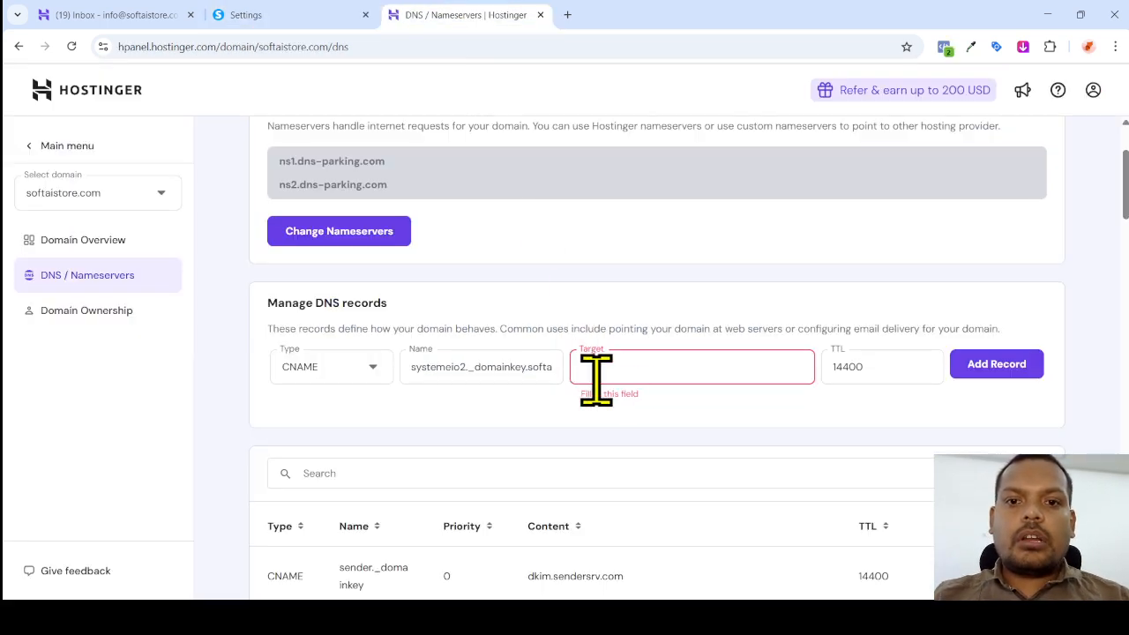
key(ctrl+v)
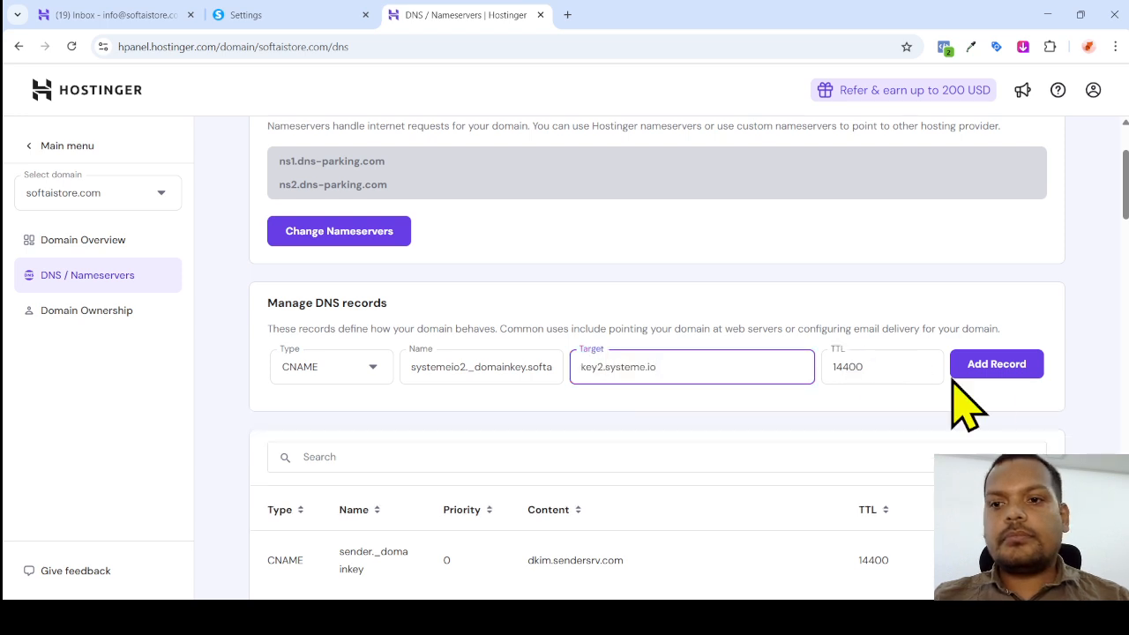
click(996, 369)
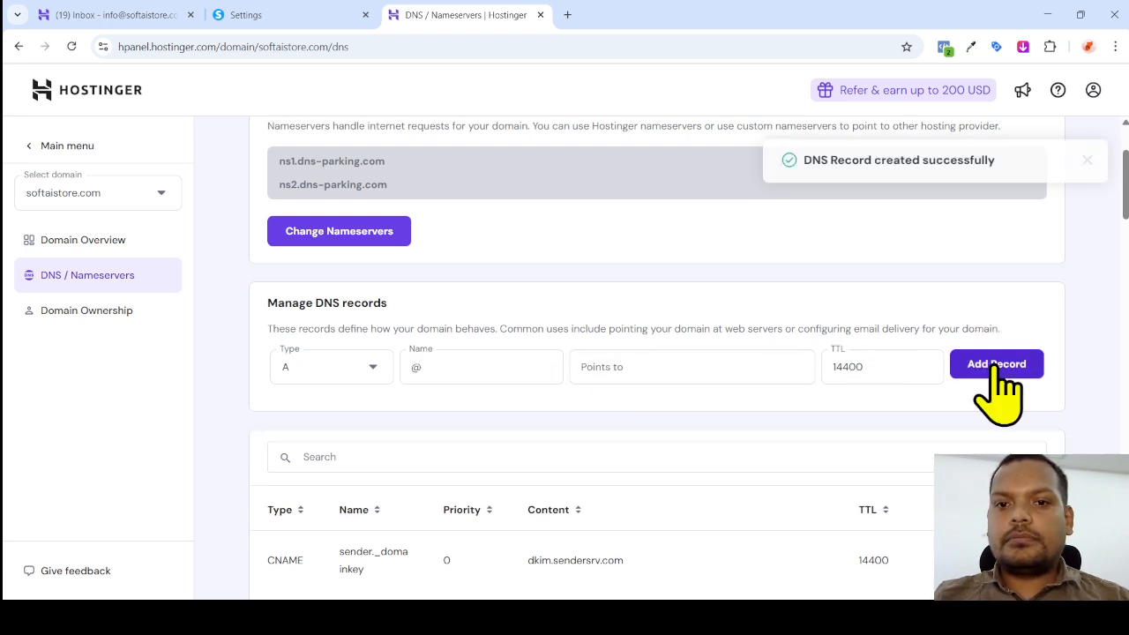
Start a TXT record in Hostinger, using the name _dmarc copied from Systeme.io.
click(311, 16)
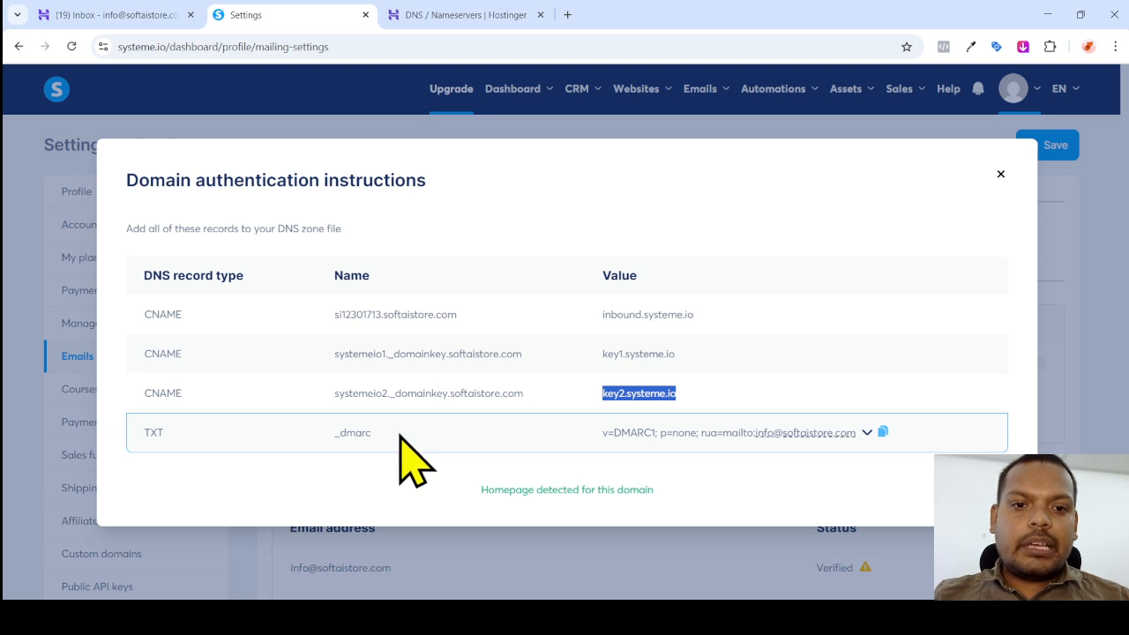
double_click(346, 433)
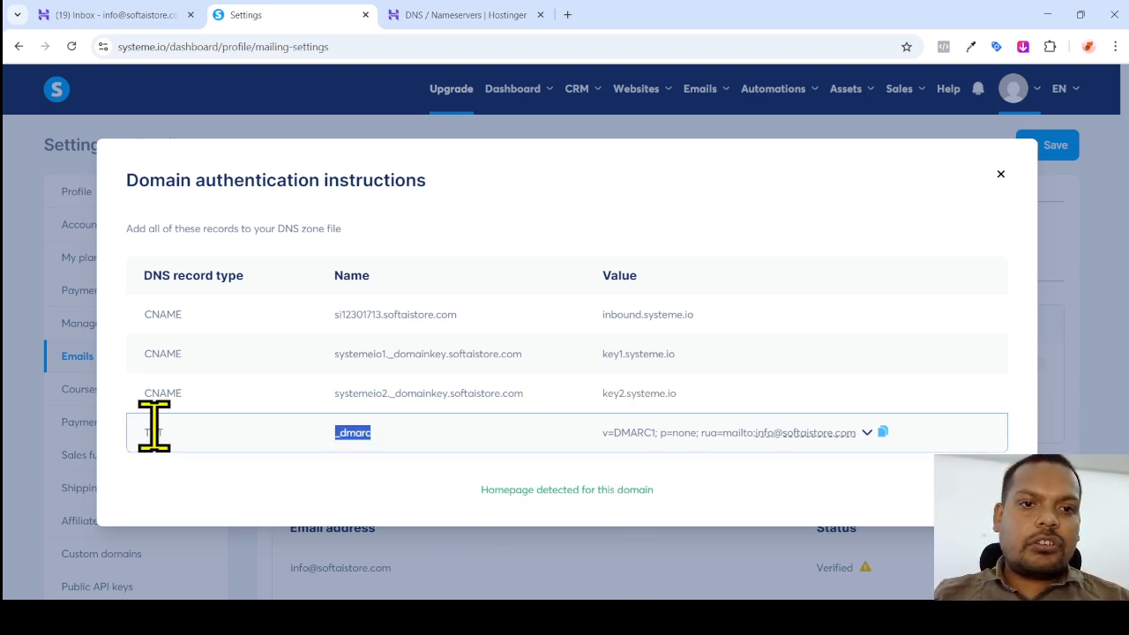
click(516, 15)
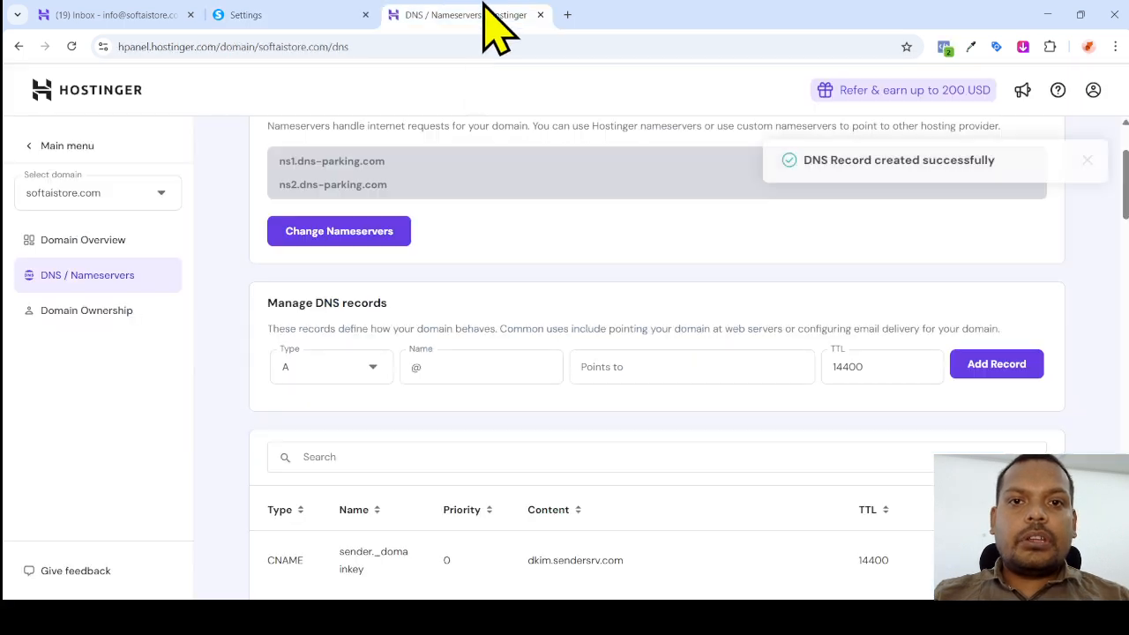
click(363, 369)
scroll(369, 397, down, 2)
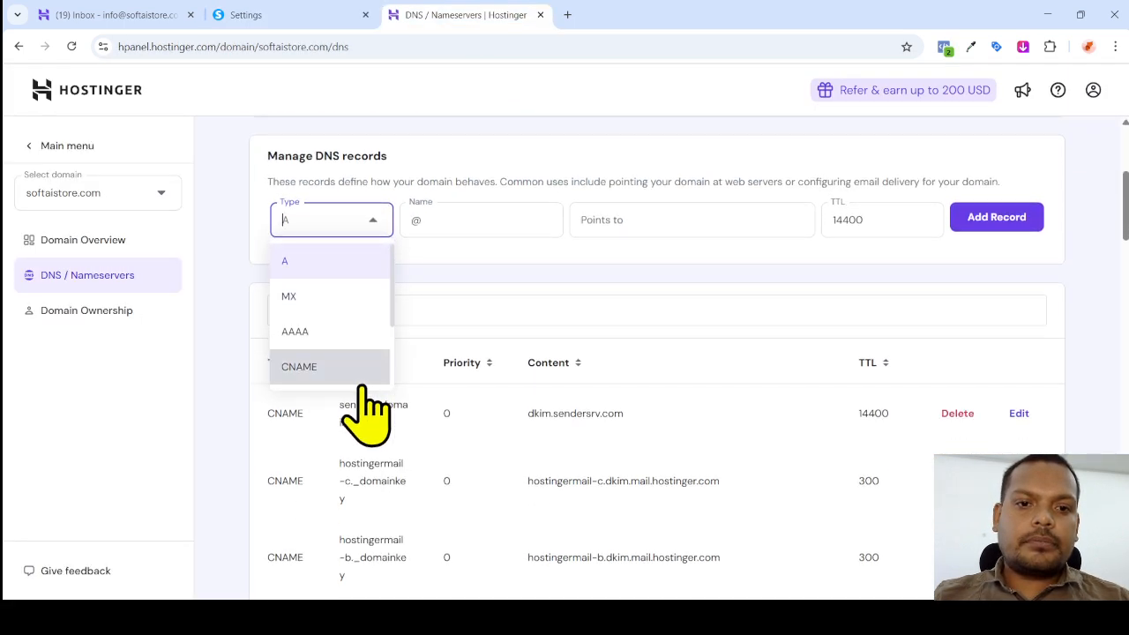
scroll(353, 313, down, 2)
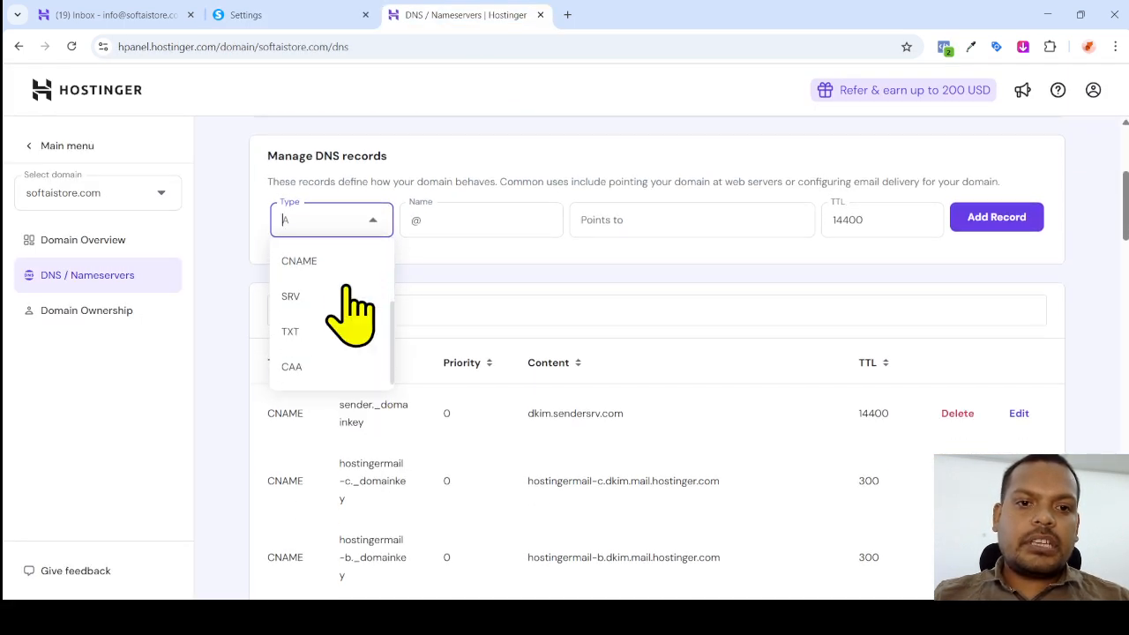
click(291, 332)
click(469, 226)
double_click(411, 220)
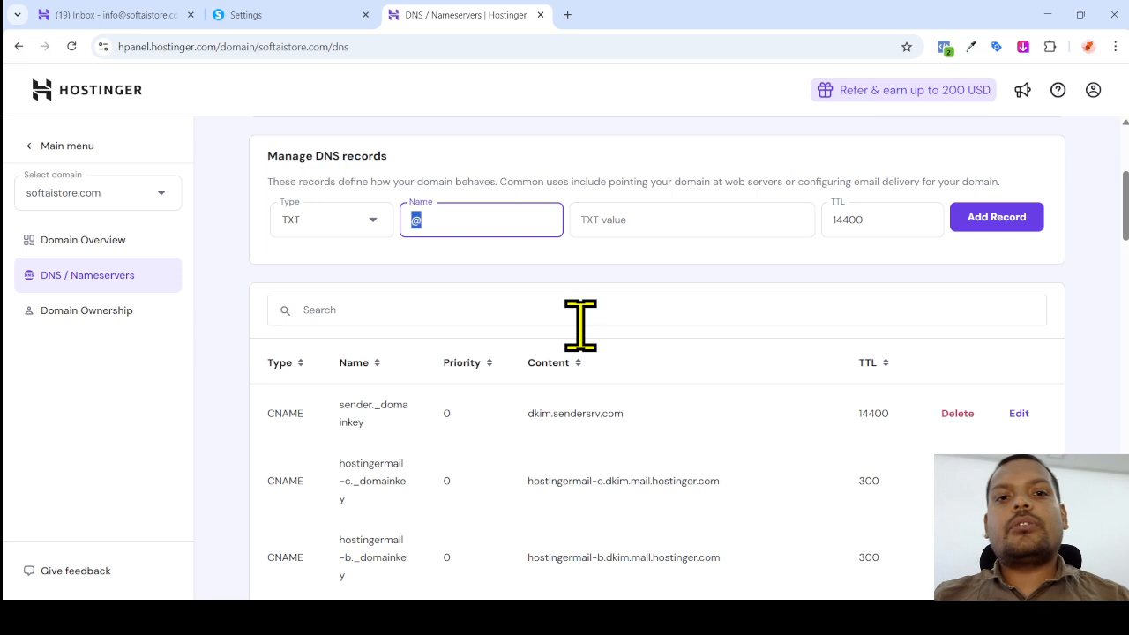
click(611, 222)
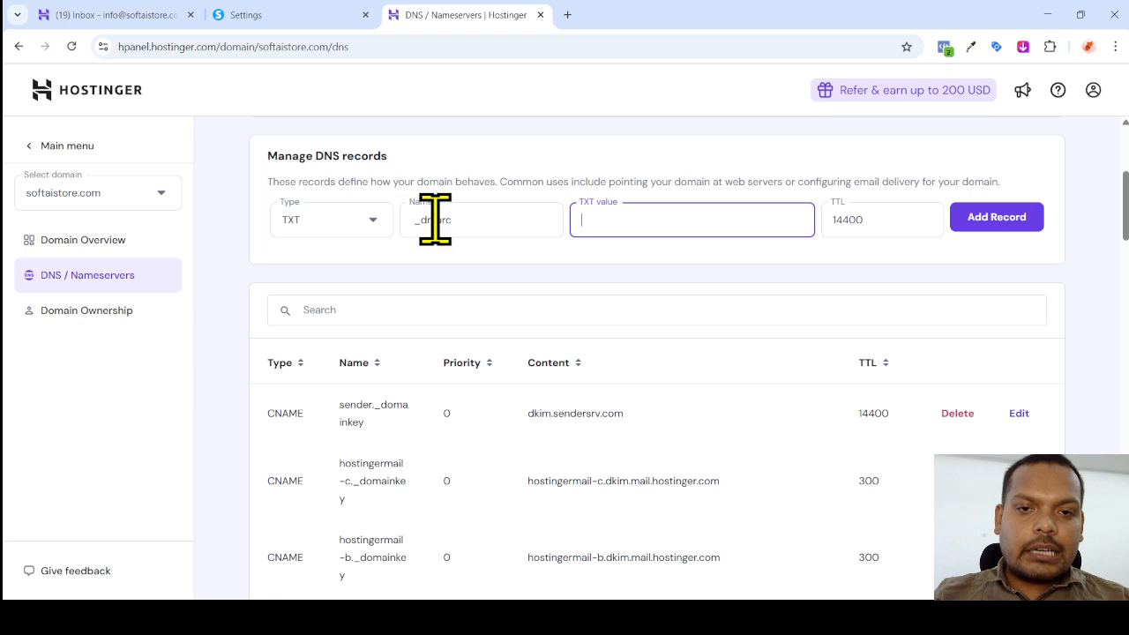
Choose the business sender's e-mail for the DMARC record in Systeme.io and copy the complete v=DMARC1; p=none value.
click(304, 15)
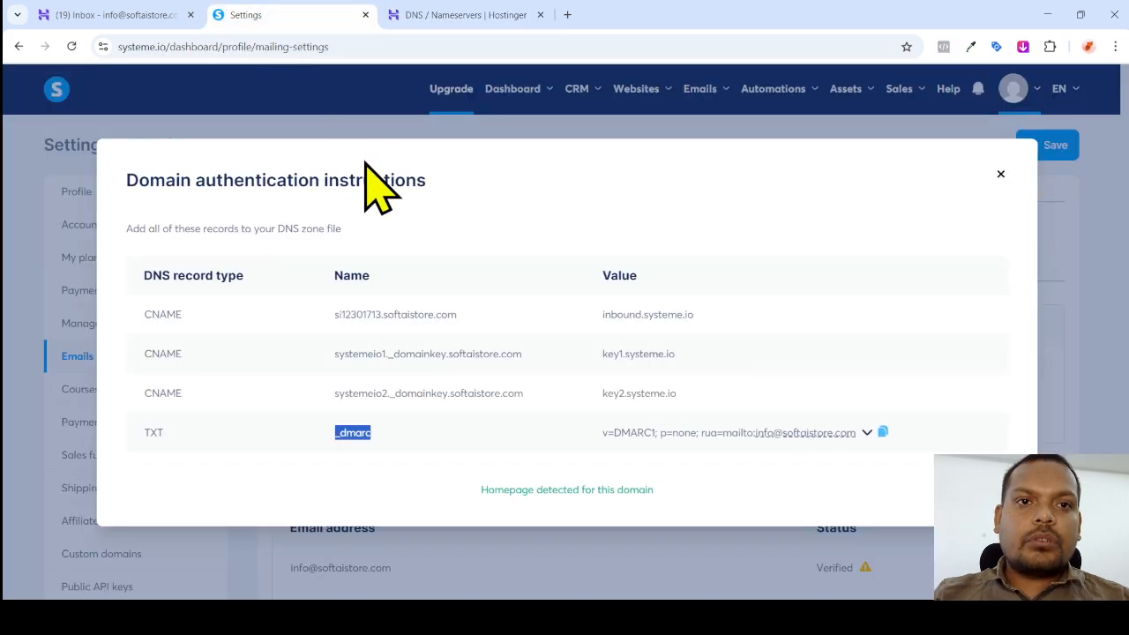
click(883, 432)
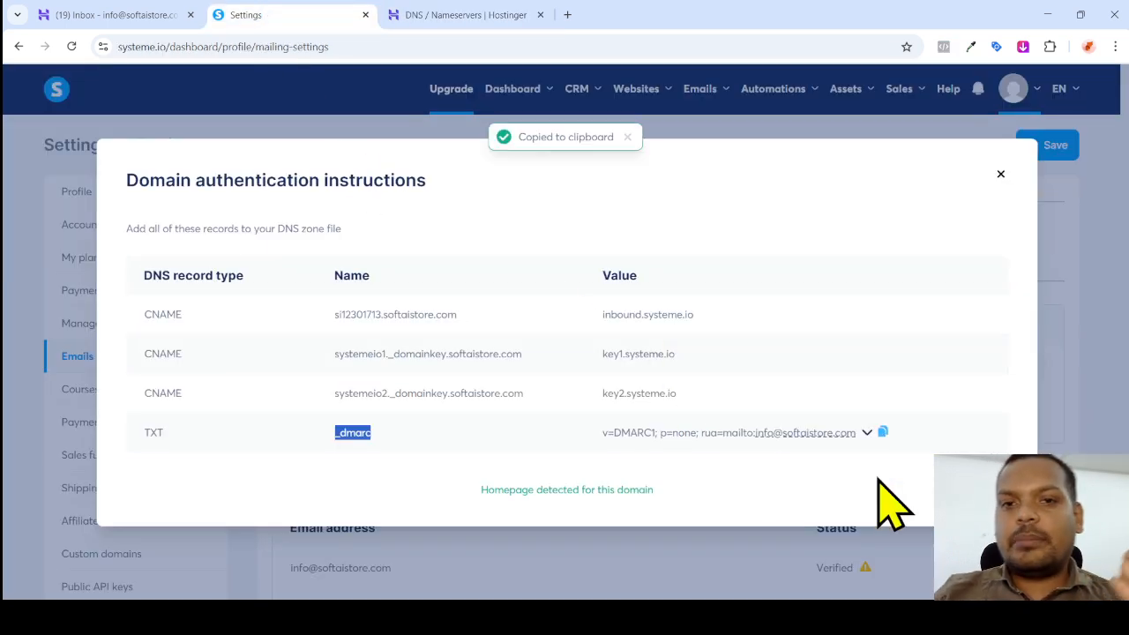
click(868, 433)
click(856, 458)
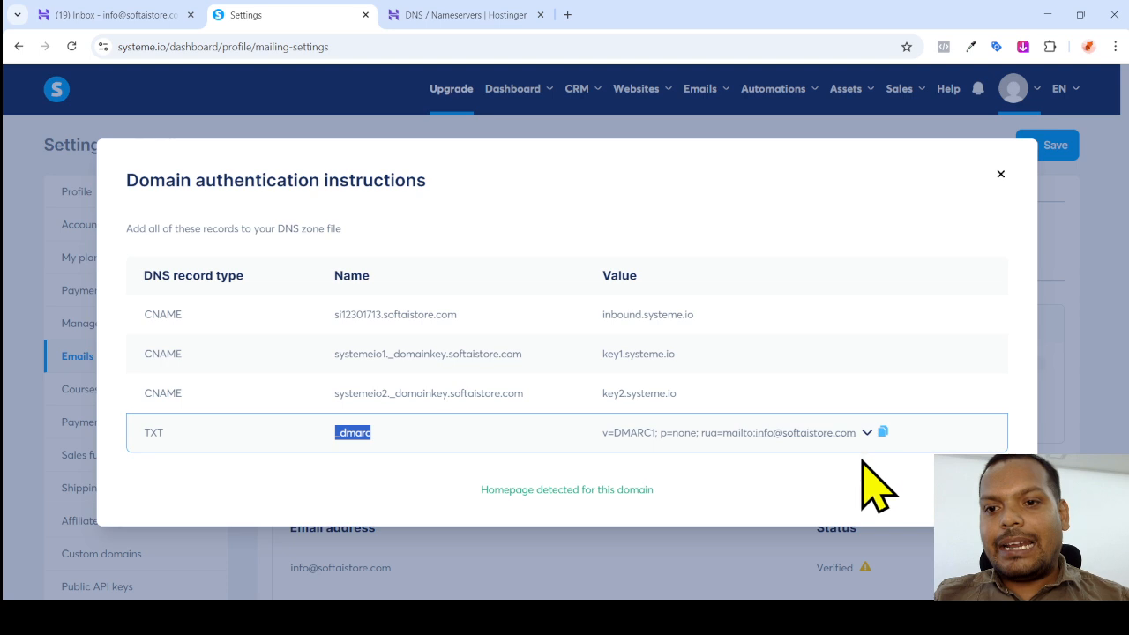
click(868, 432)
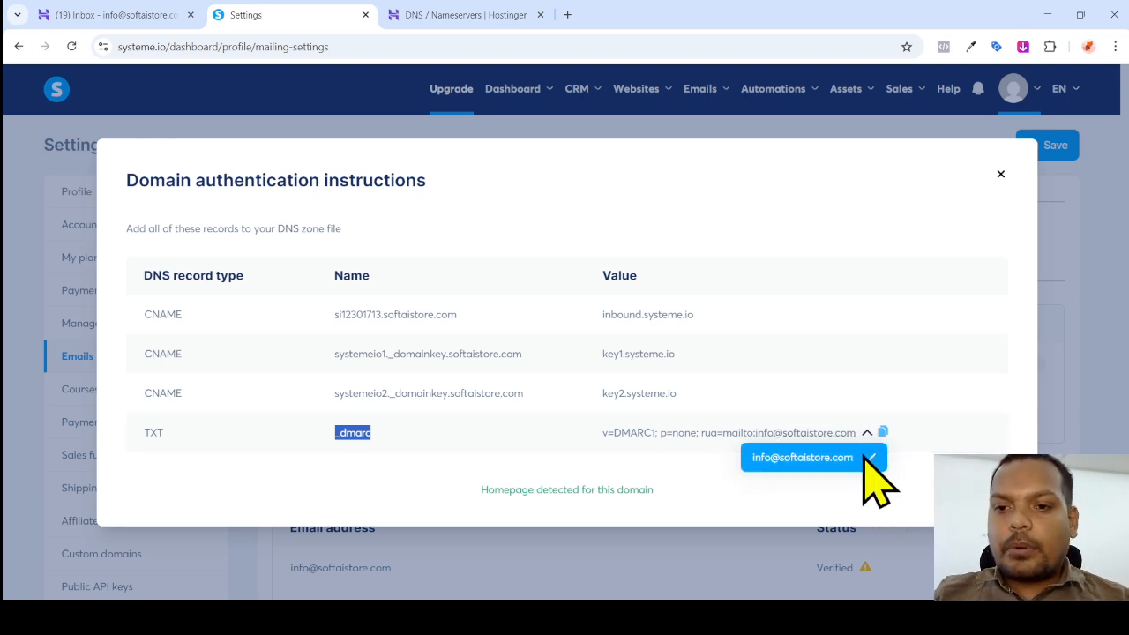
click(870, 456)
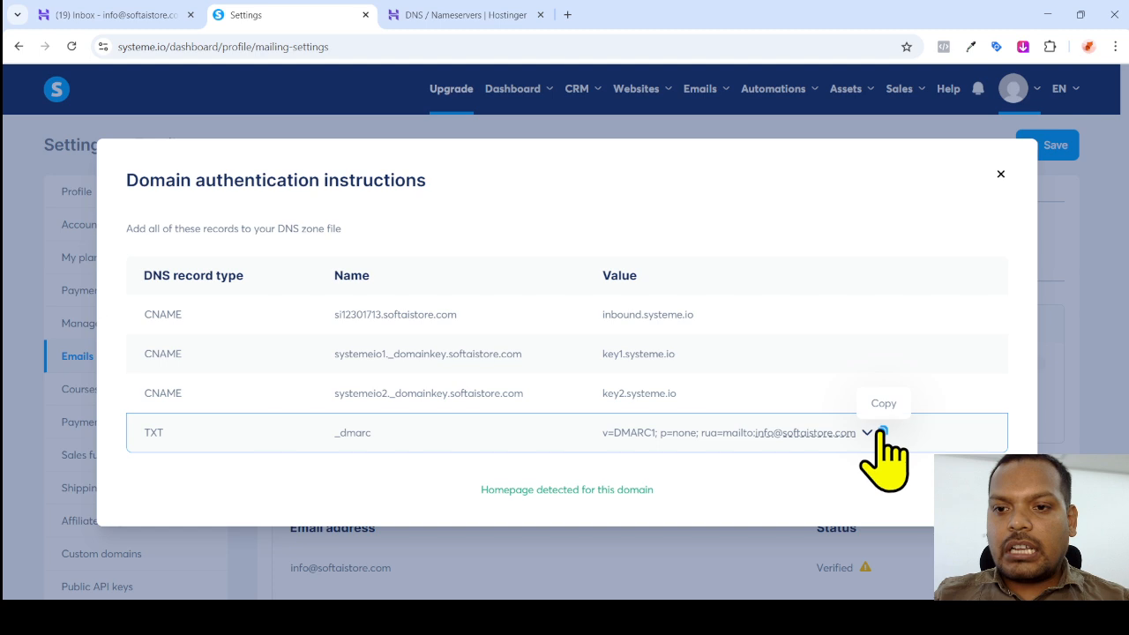
click(882, 432)
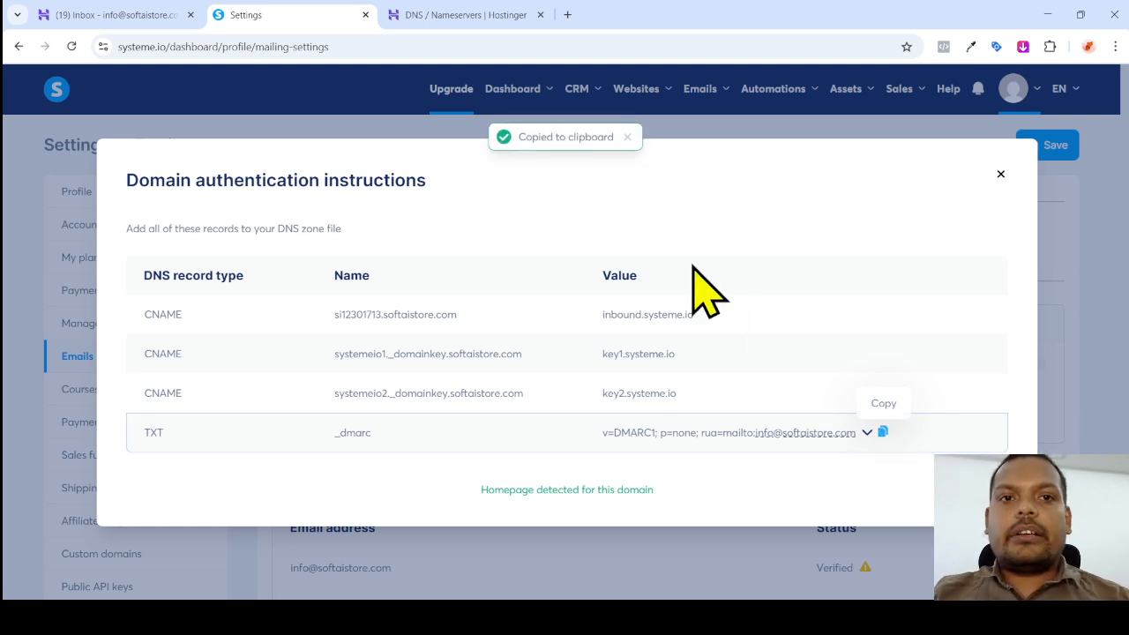
Paste the copied DMARC value into the _dmarc TXT record in Hostinger and try to add the record.
click(468, 15)
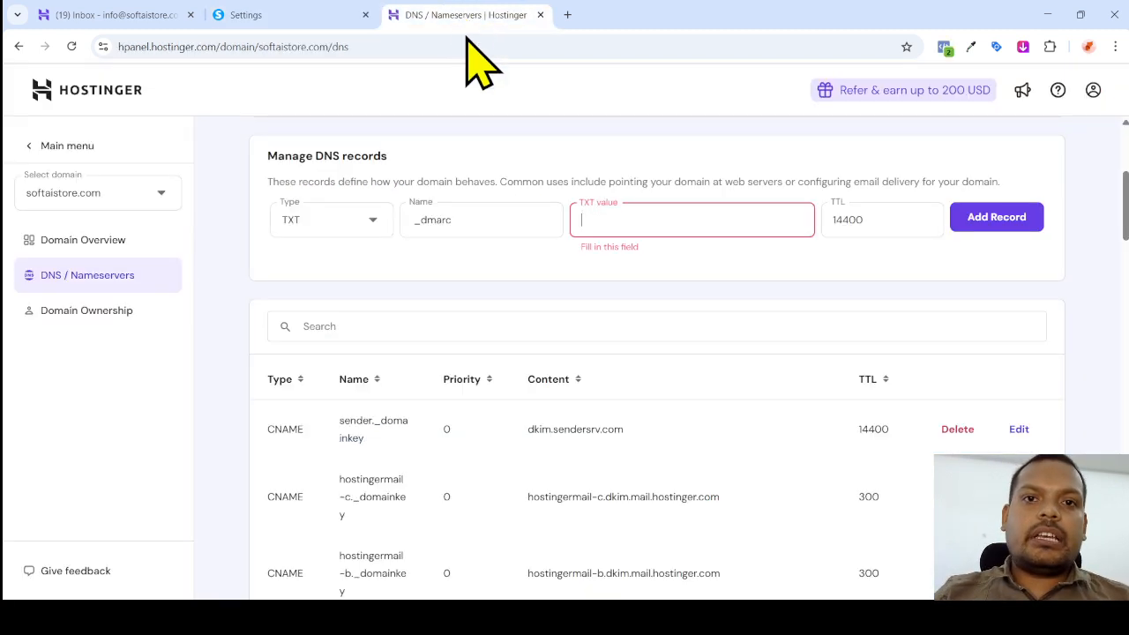
click(617, 221)
key(ctrl+v)
key(ctrl+v)
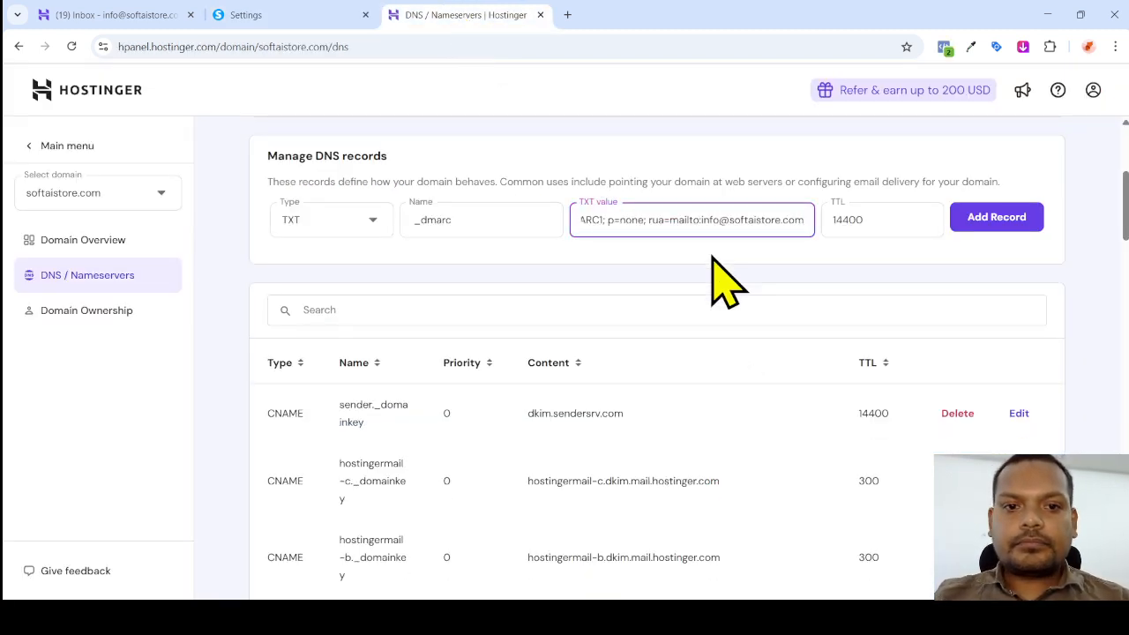
click(997, 218)
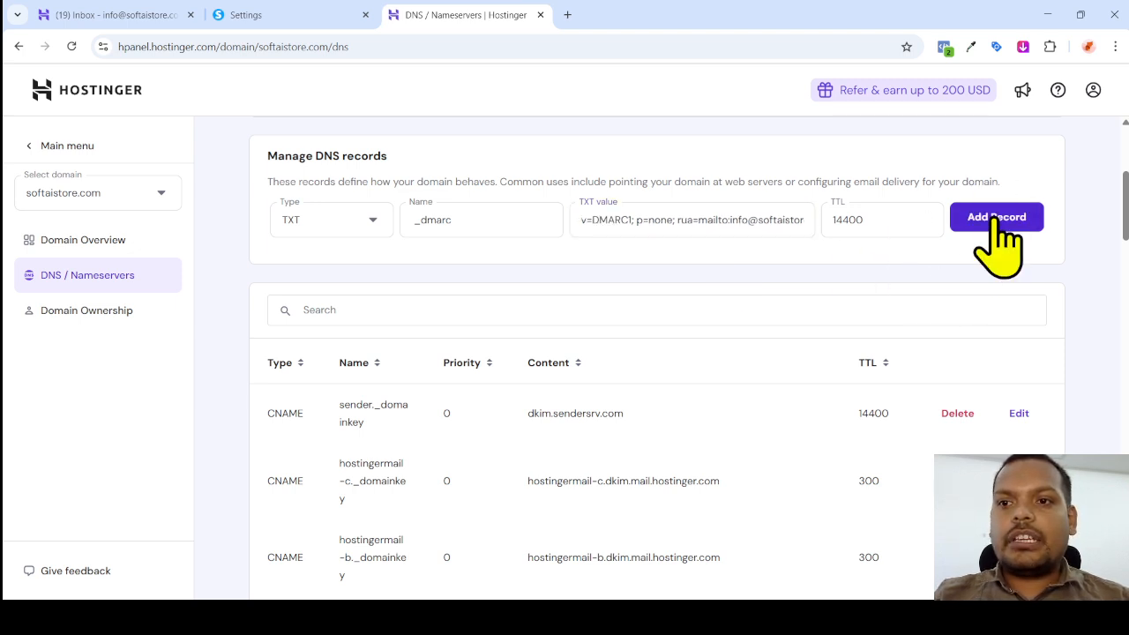
scroll(973, 298, up, 3)
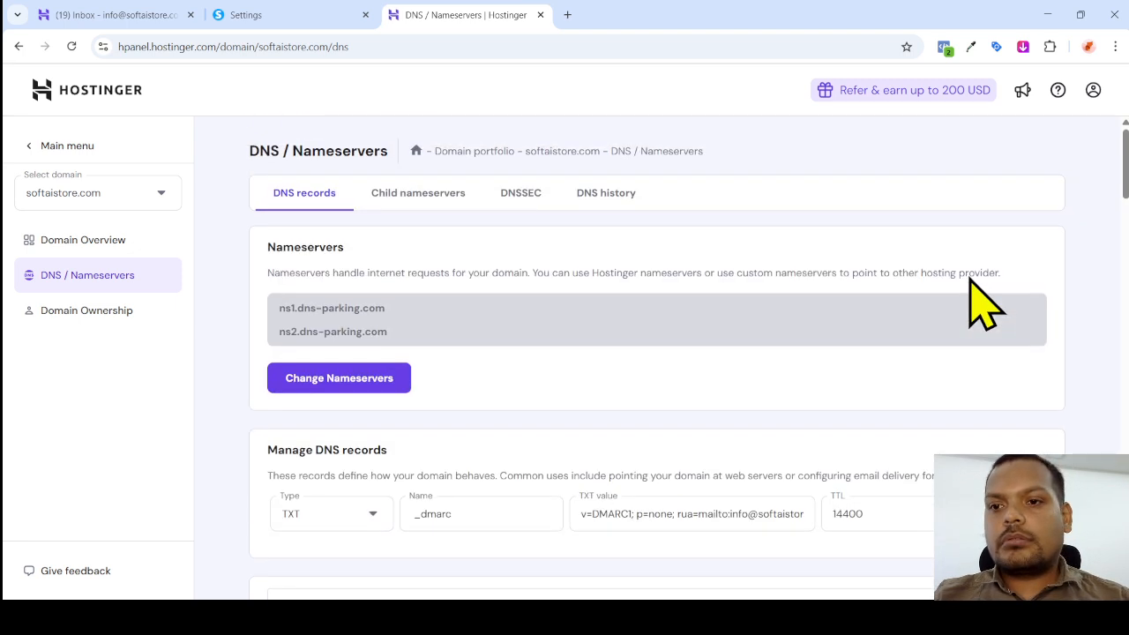
scroll(968, 275, down, 3)
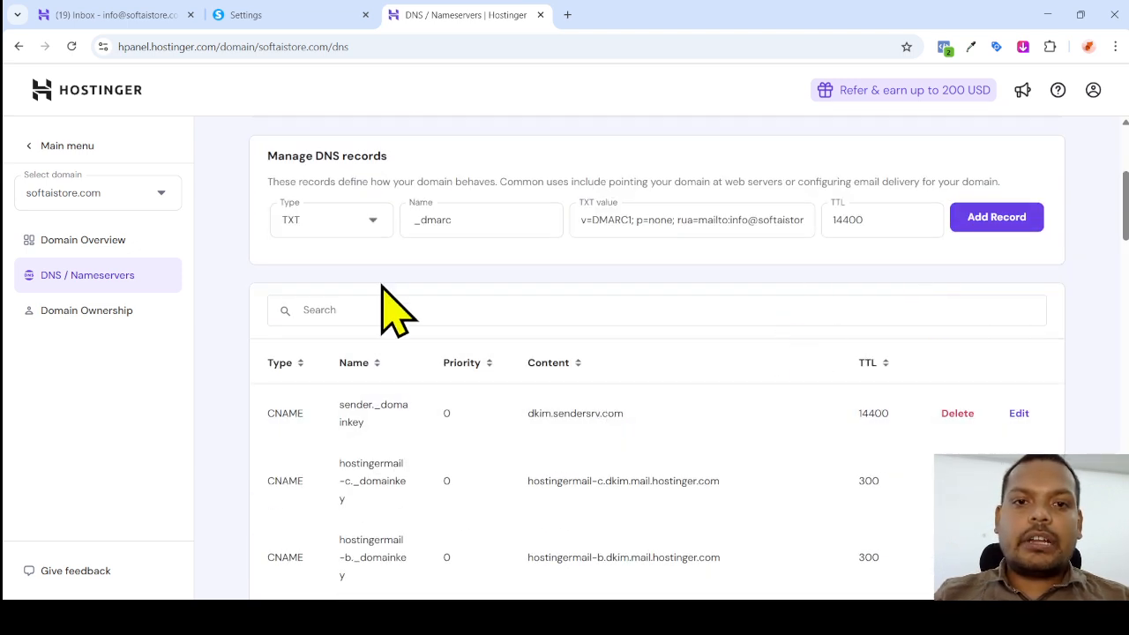
Search the existing DNS records for _dmarc and sort the list by record type.
click(455, 221)
drag(455, 221, 405, 221)
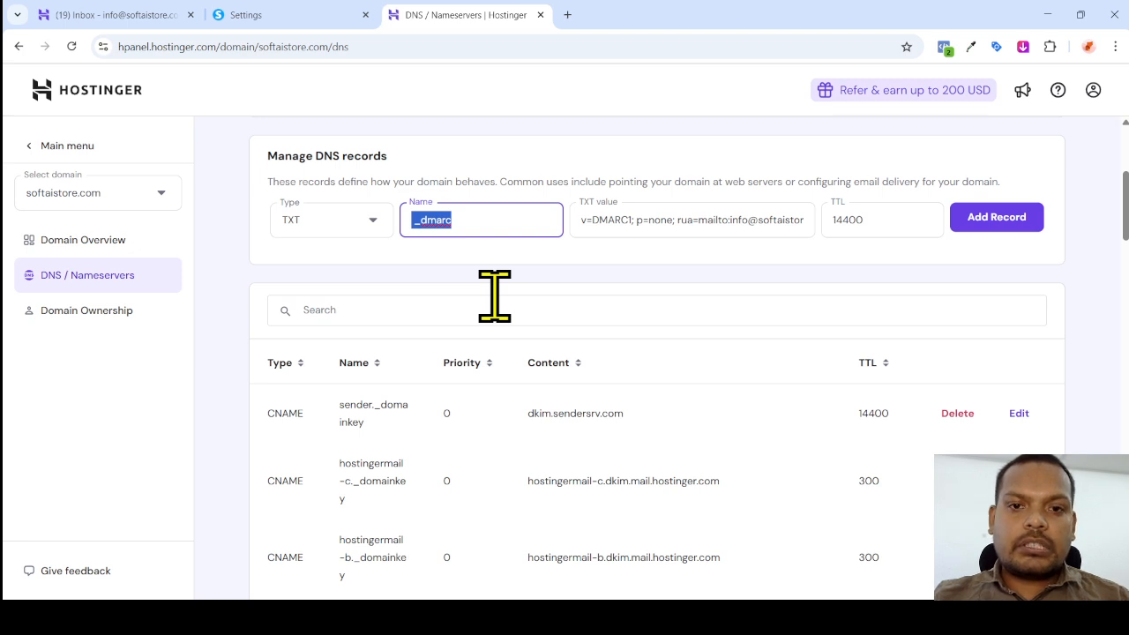
click(380, 310)
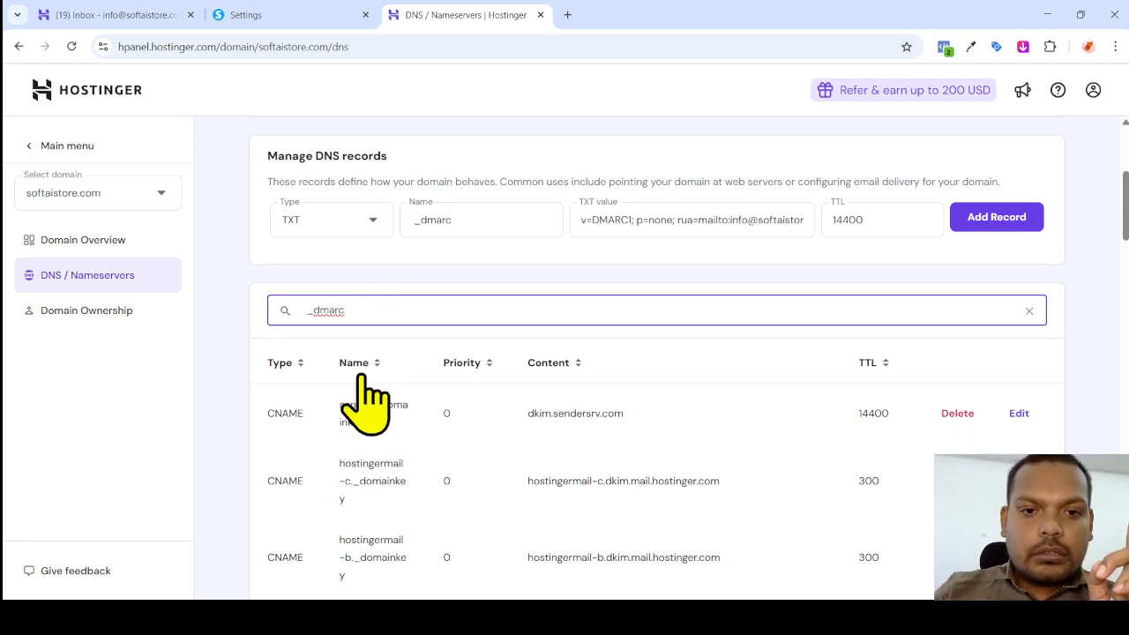
click(287, 363)
scroll(412, 405, down, 1)
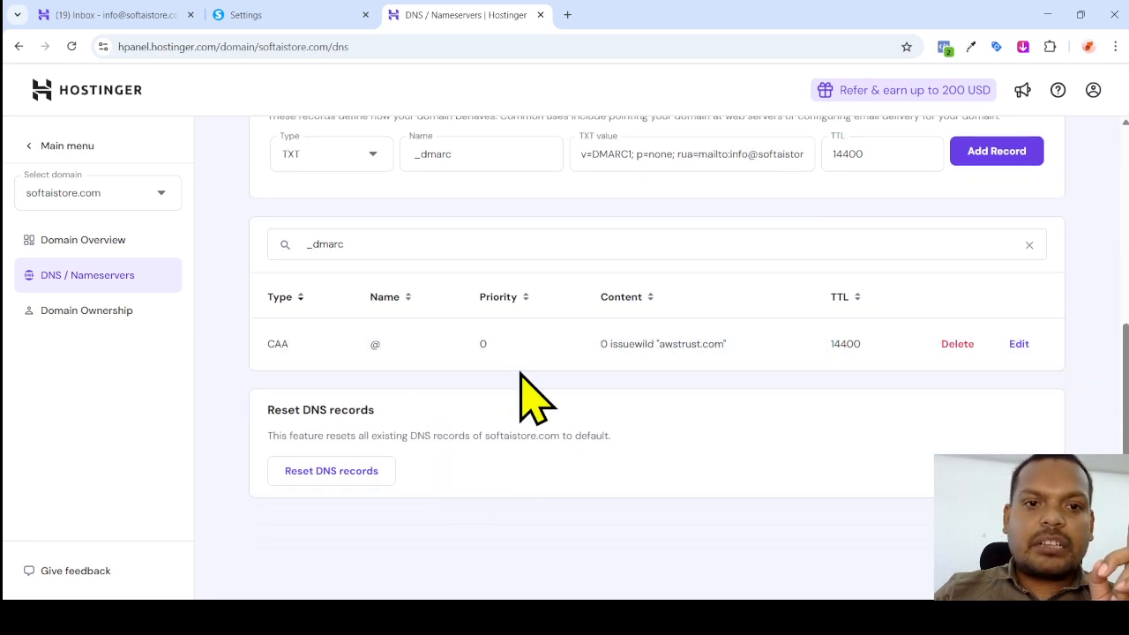
Clear the record search and look through the type-sorted DNS list for an existing _dmarc TXT record and the added CNAME records.
click(1029, 245)
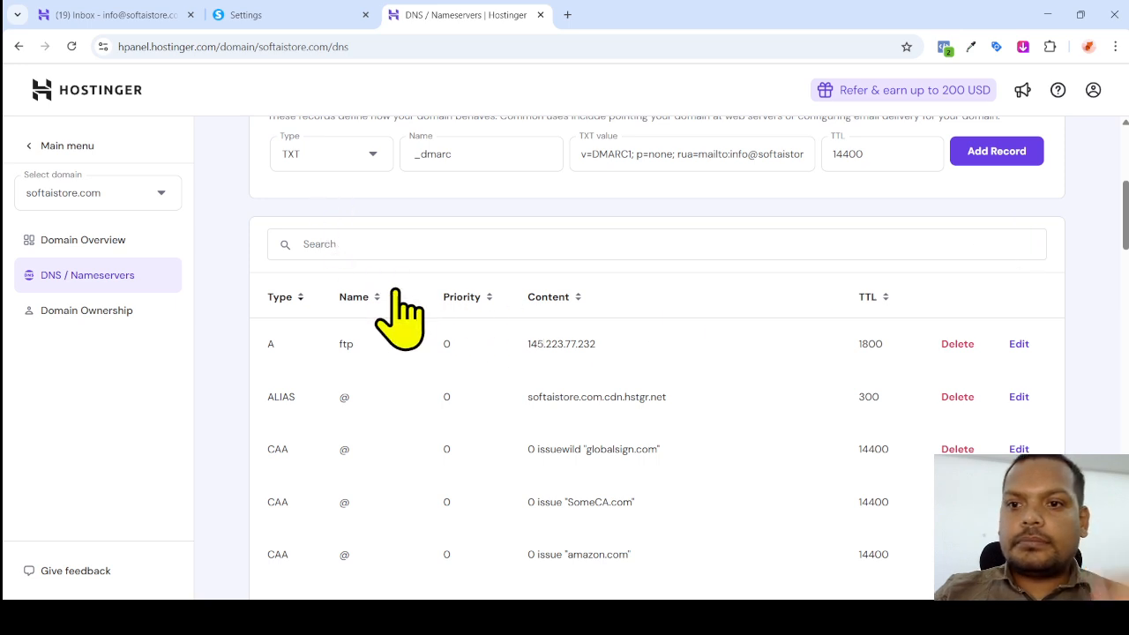
scroll(507, 388, down, 7)
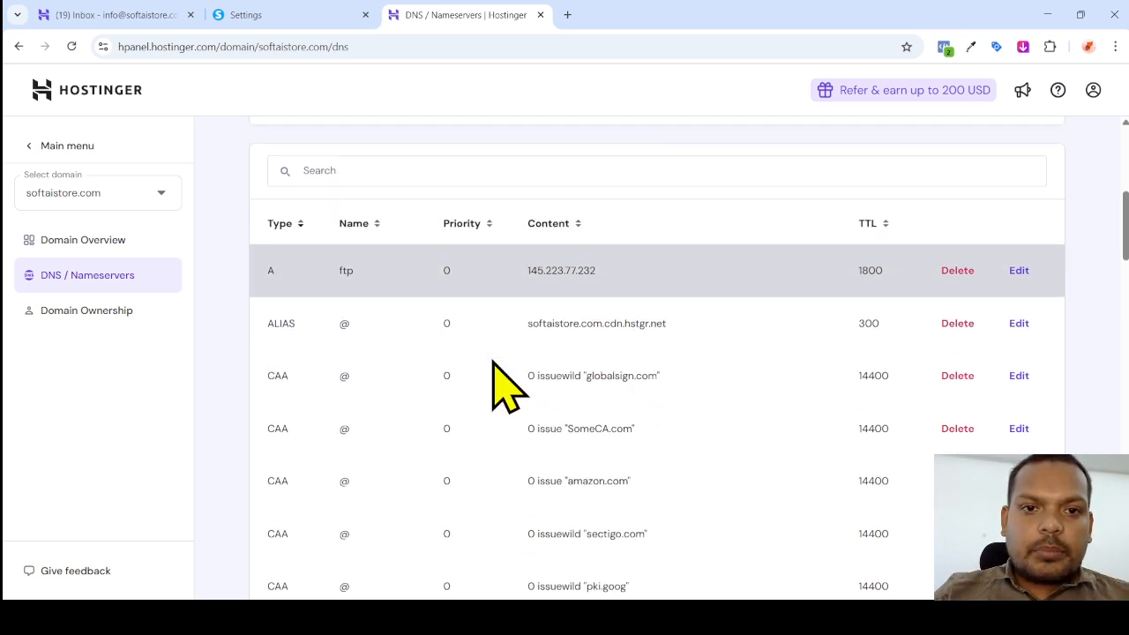
scroll(507, 389, down, 9)
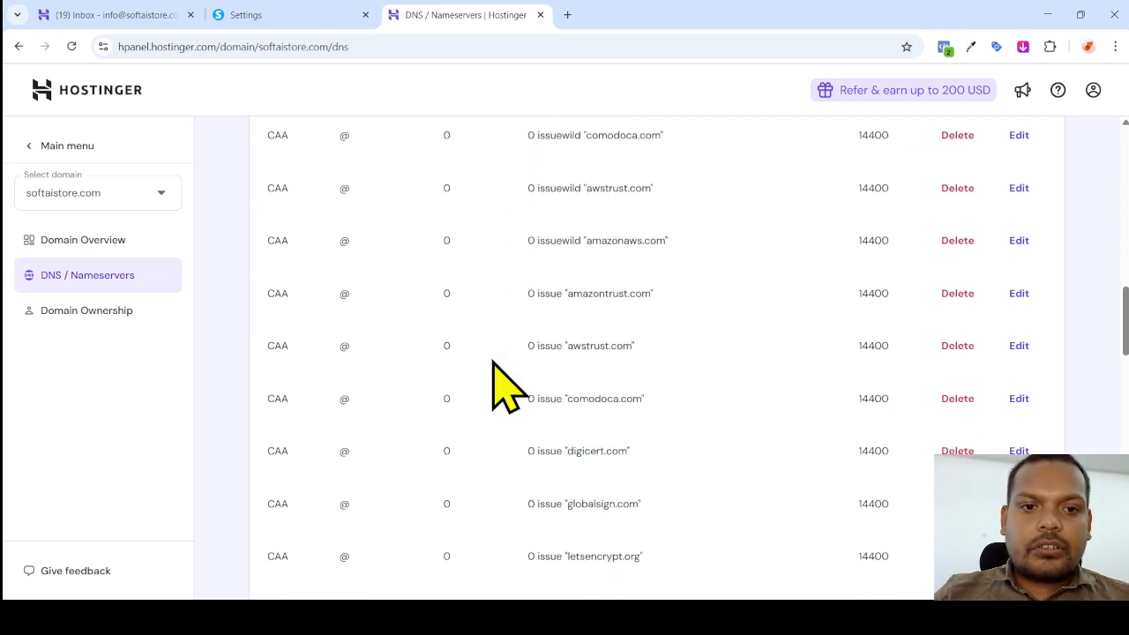
scroll(508, 388, down, 8)
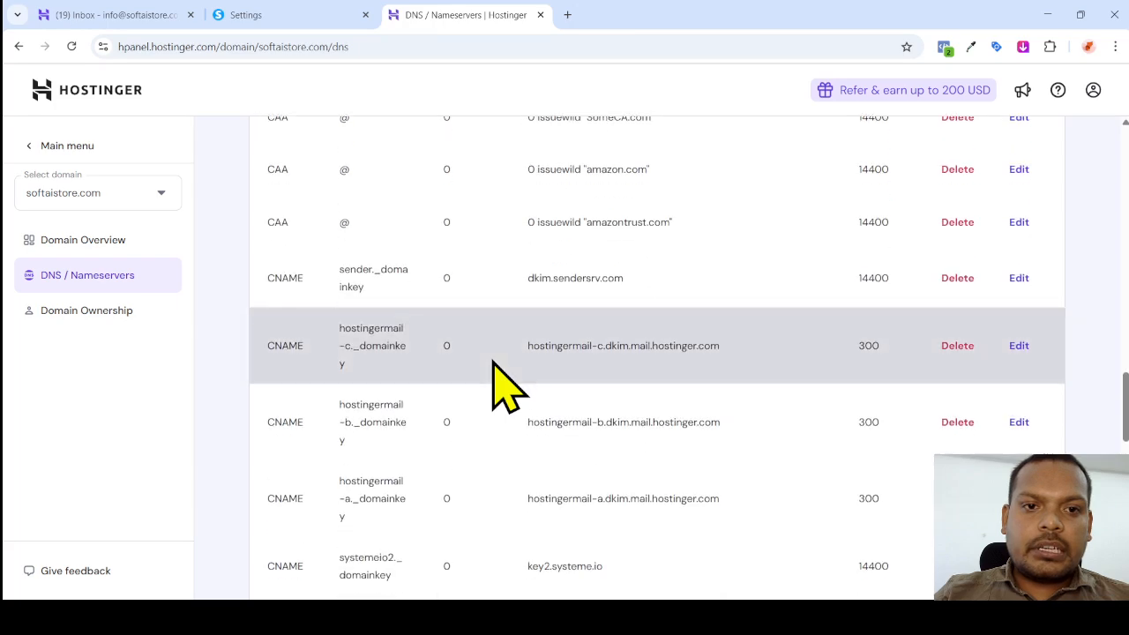
scroll(493, 360, down, 5)
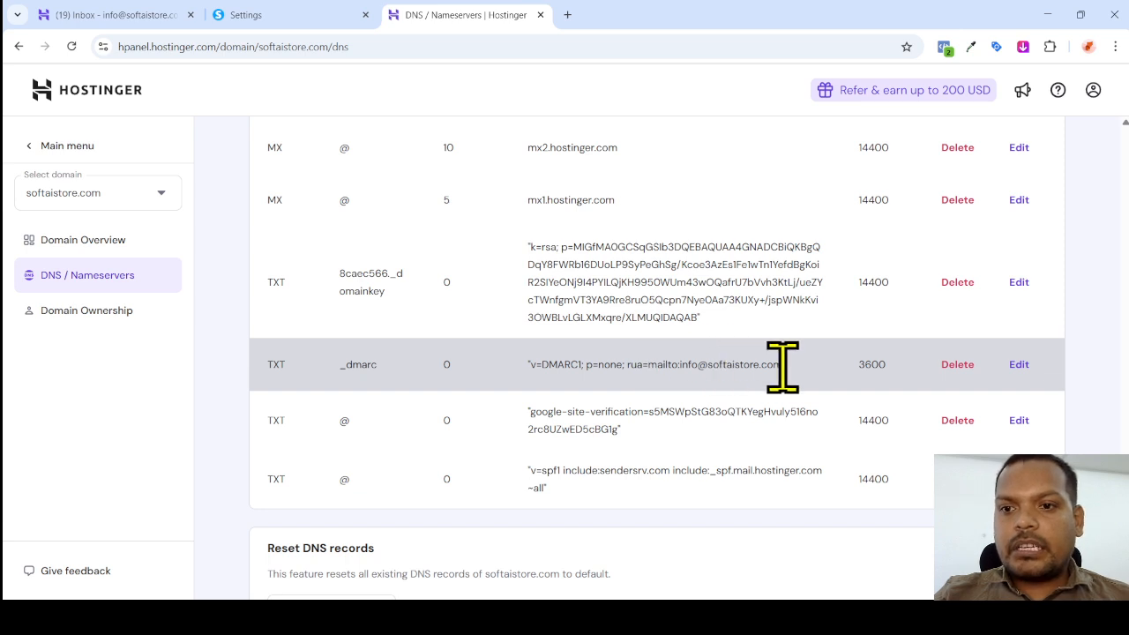
scroll(782, 364, down, 2)
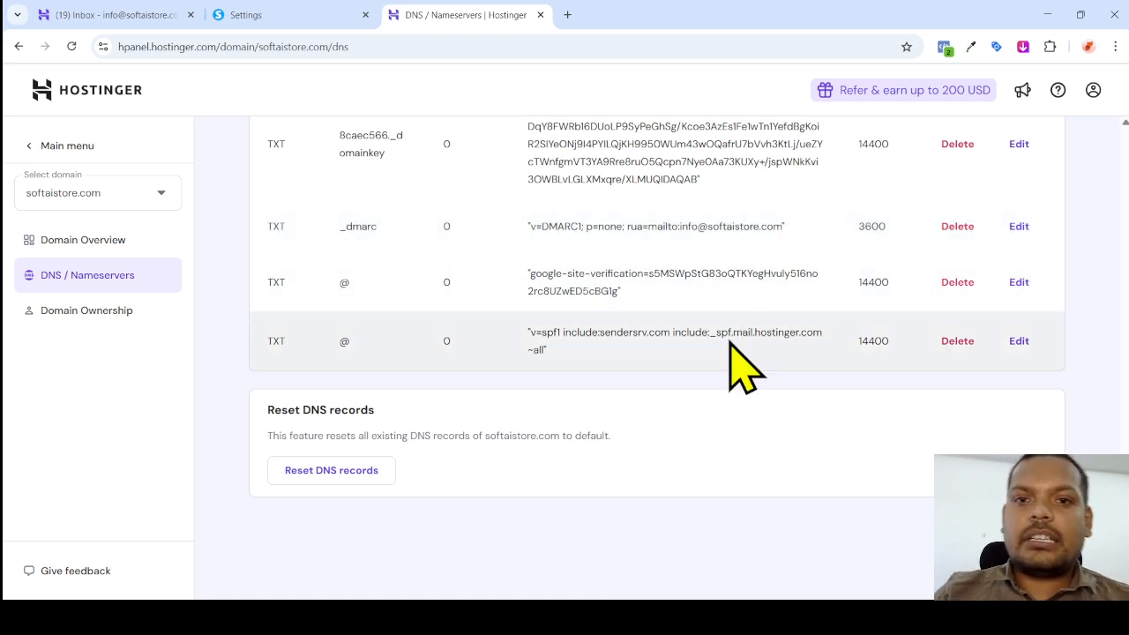
scroll(693, 366, up, 2)
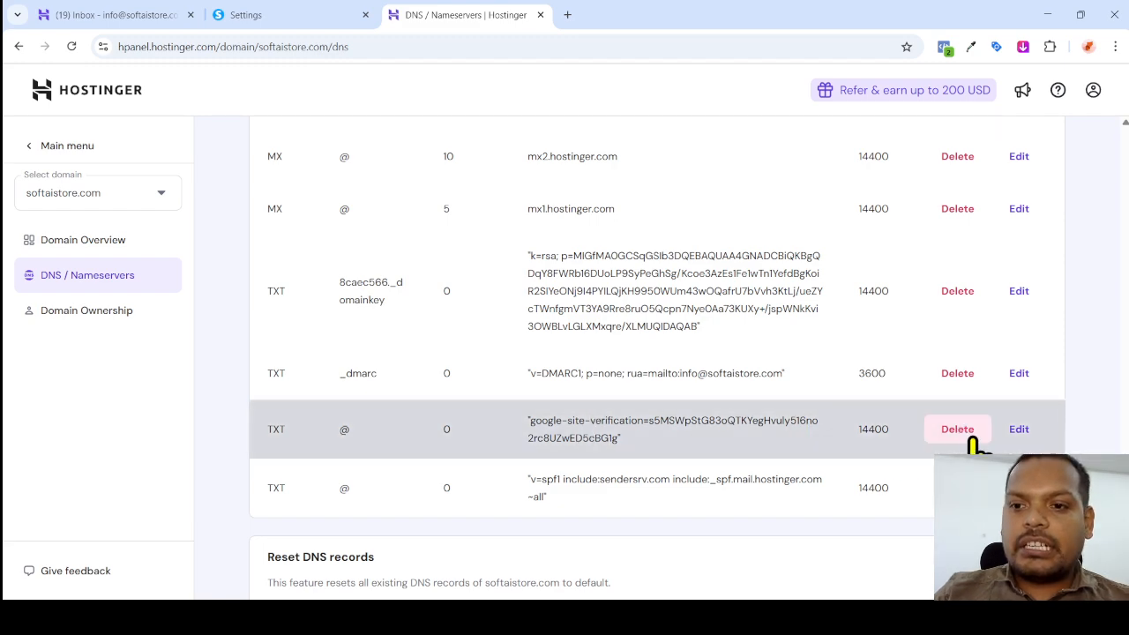
scroll(953, 432, up, 5)
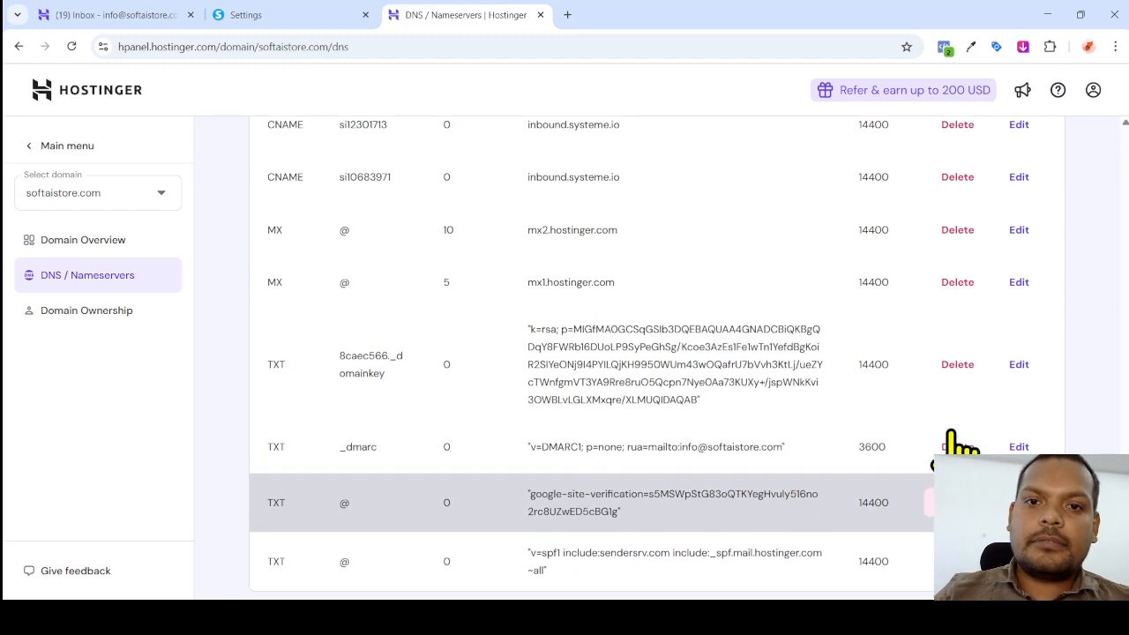
scroll(957, 441, up, 10)
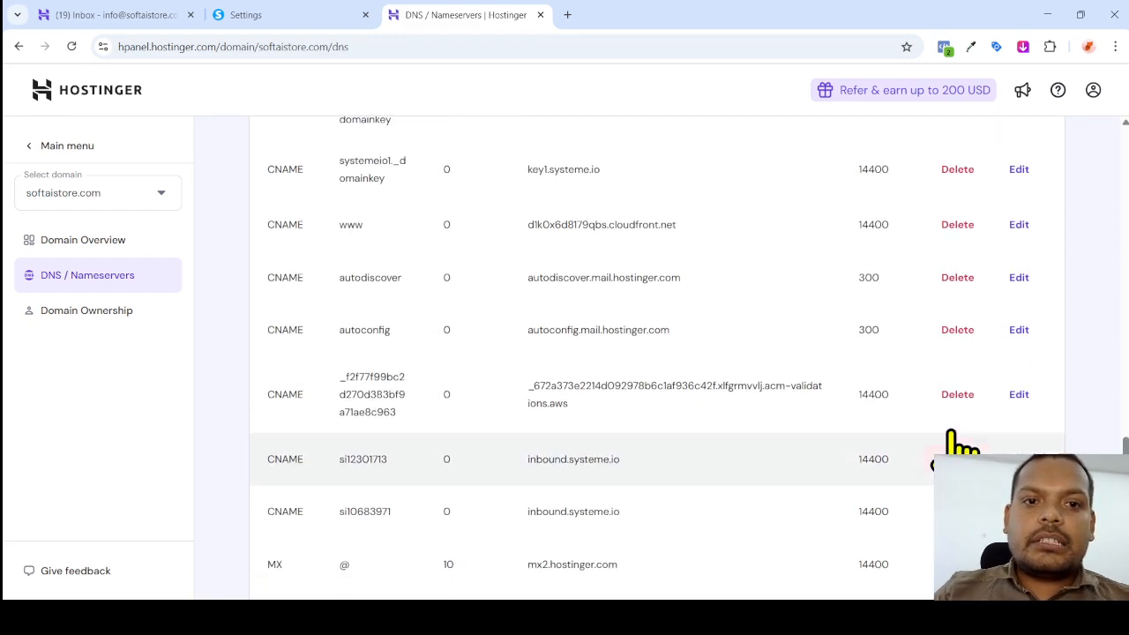
Leave the DNS records and open the domain overview for softaistore.com in Hostinger.
scroll(962, 445, up, 10)
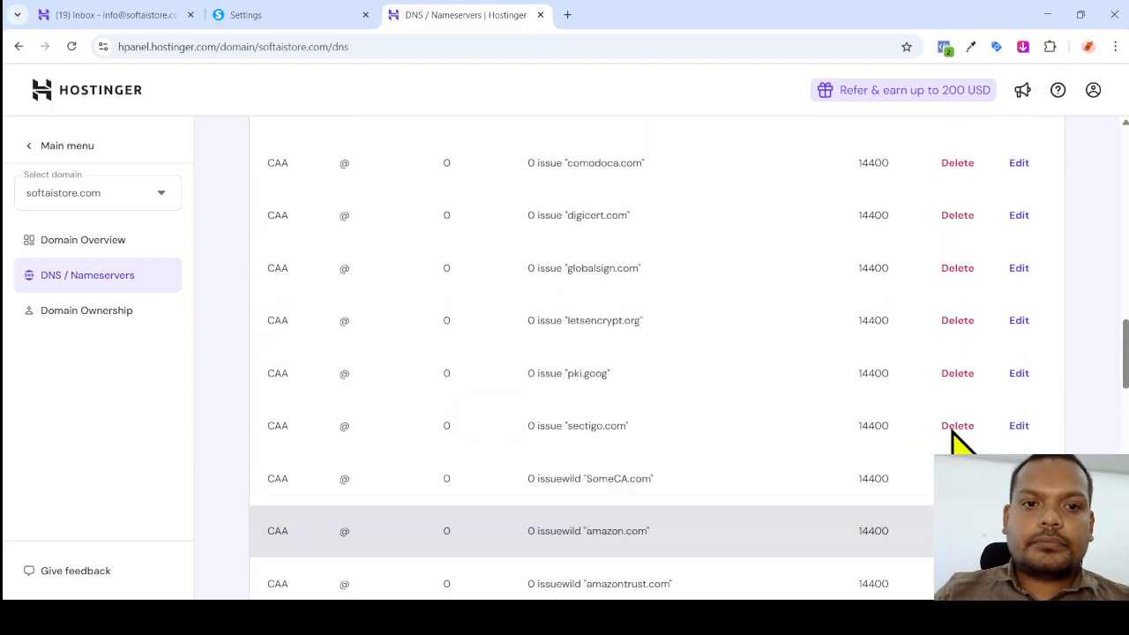
scroll(962, 446, up, 6)
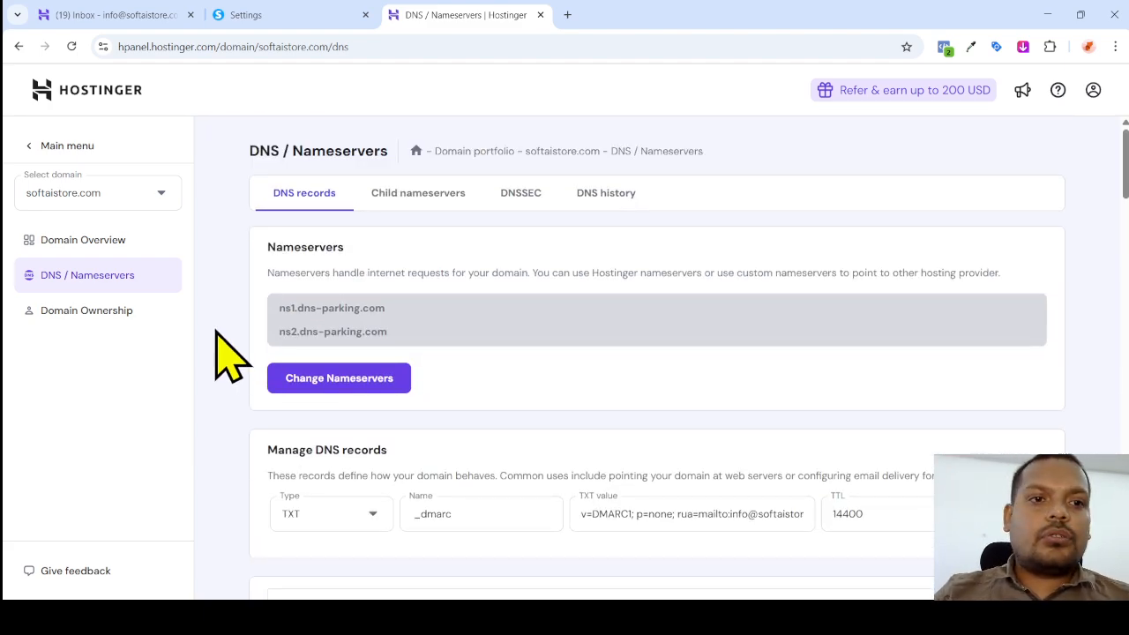
click(108, 247)
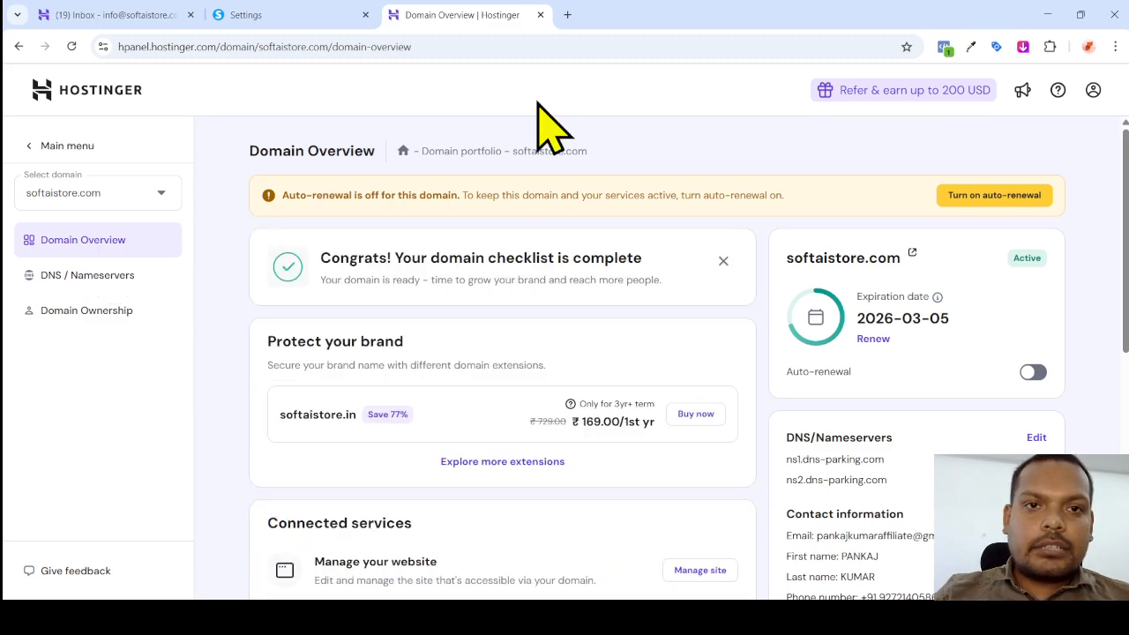
Switch to Systeme.io, close the domain authentication instructions and reload the email settings to check the domain's status.
click(294, 16)
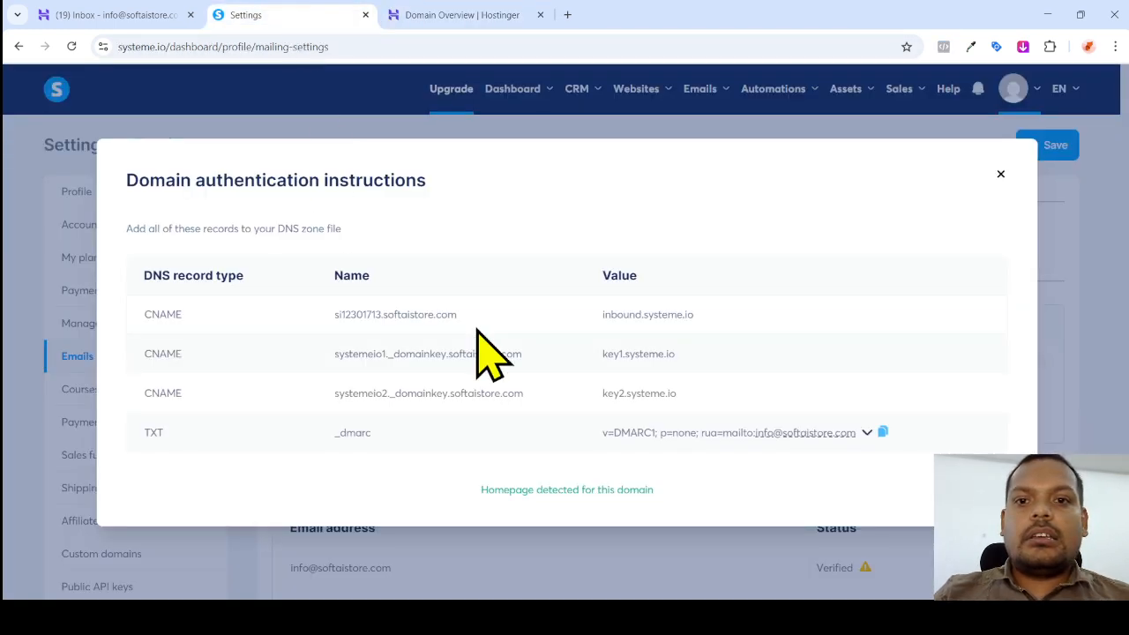
click(1002, 175)
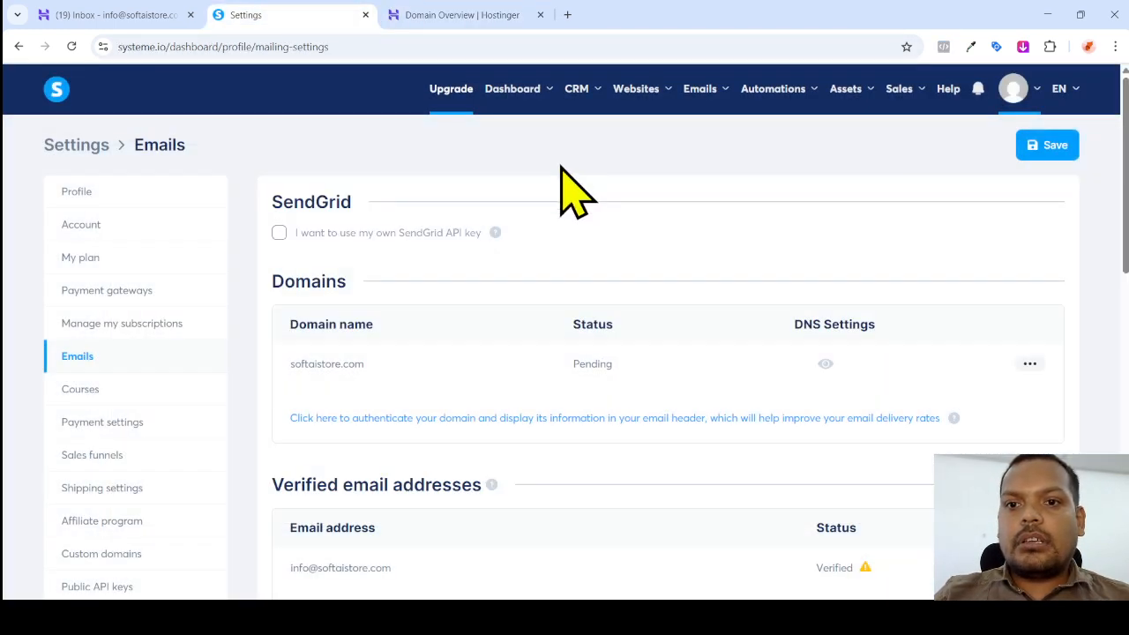
click(72, 47)
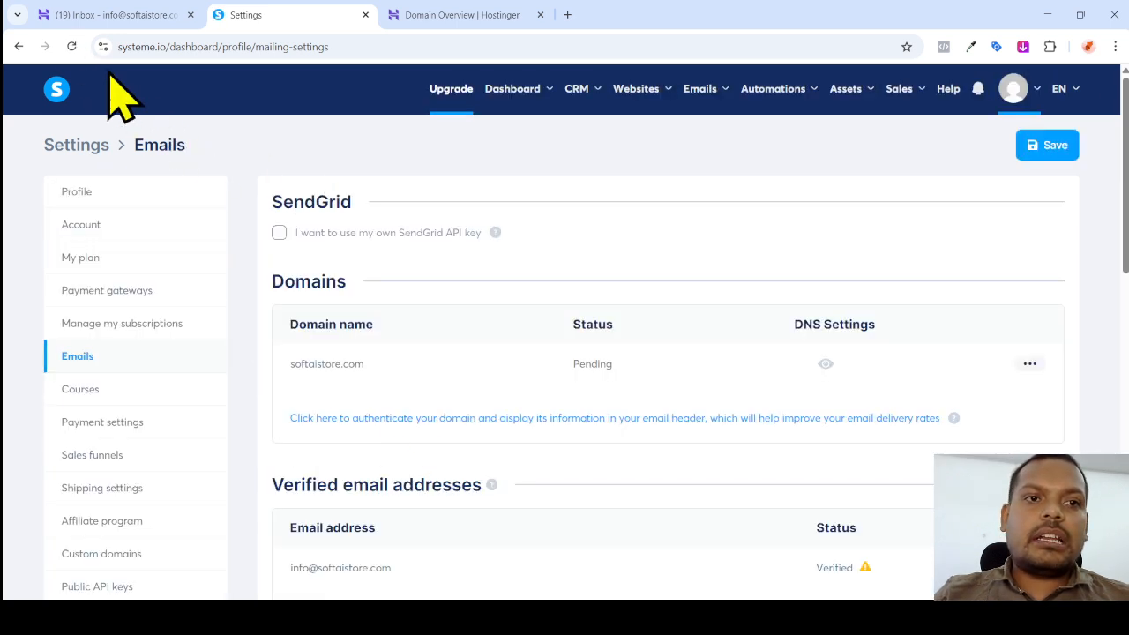
click(71, 46)
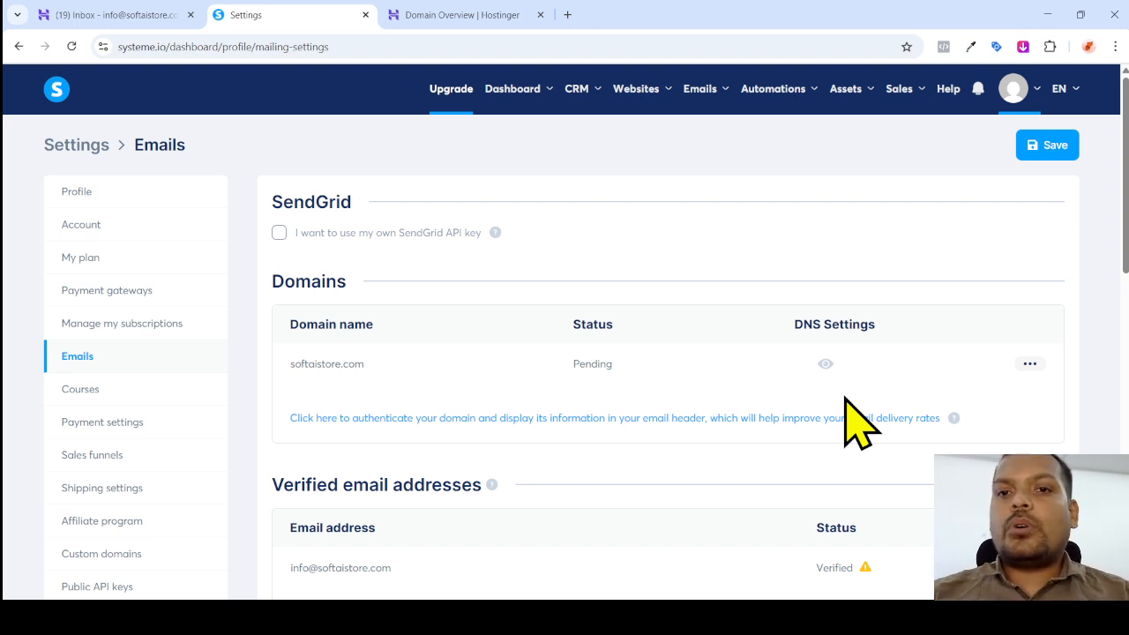
Open the Systeme.io customer support contact form from the help page.
click(948, 89)
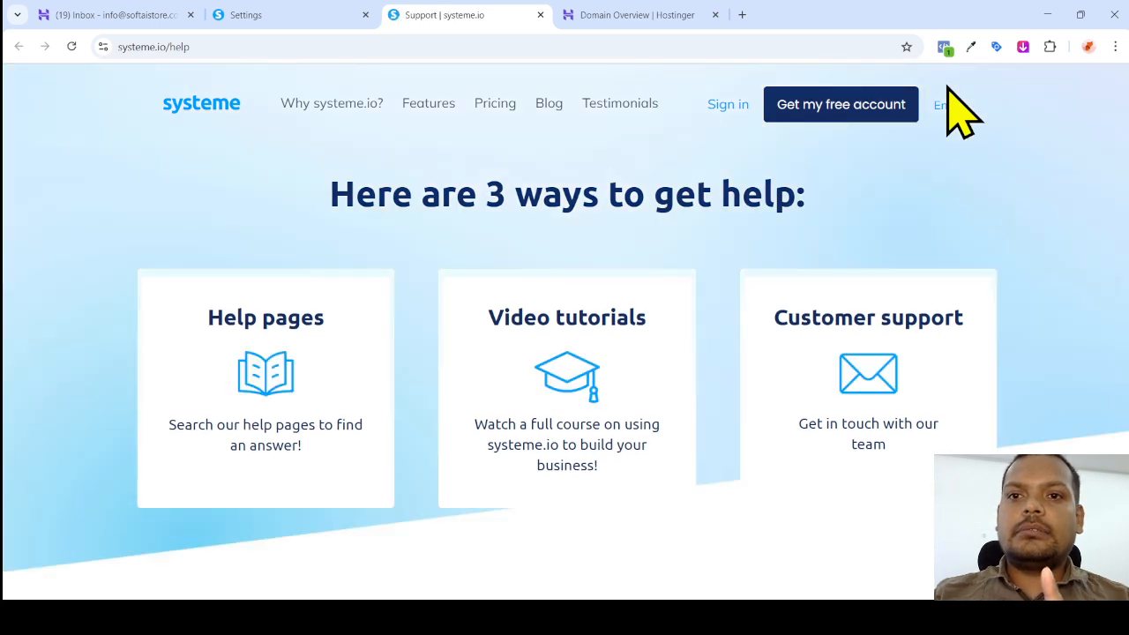
mouse_move(937, 104)
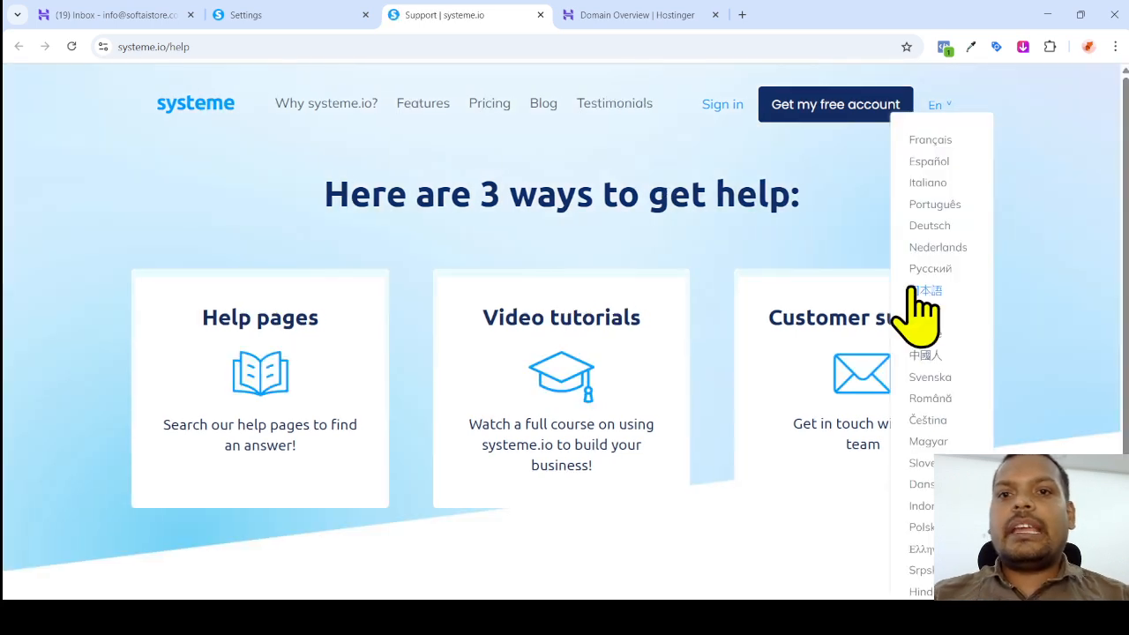
click(854, 323)
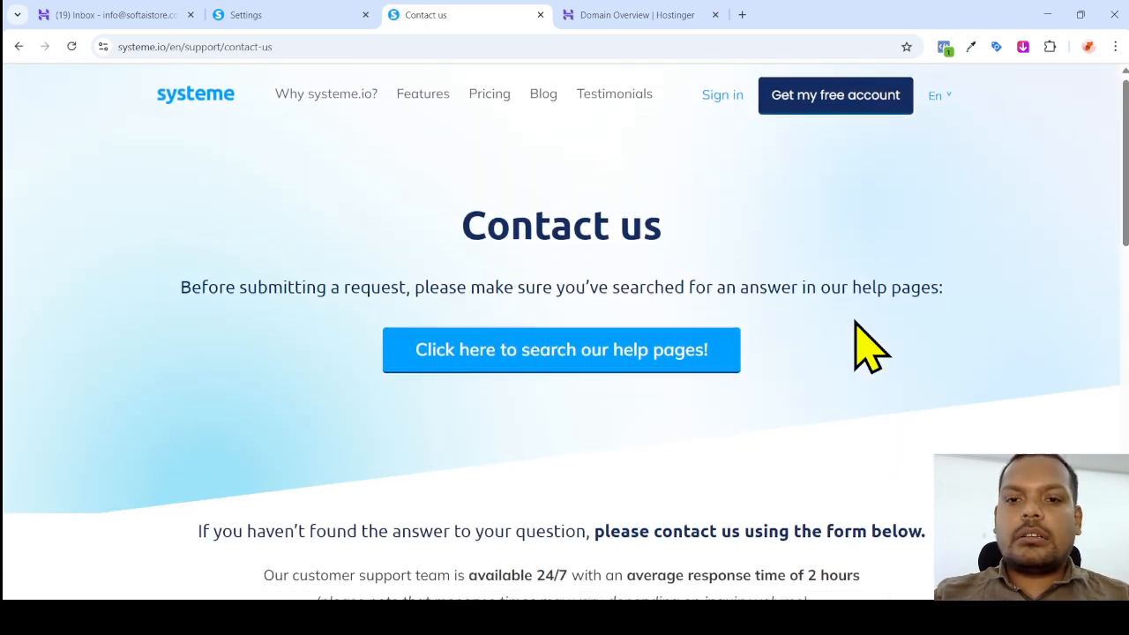
scroll(869, 349, down, 7)
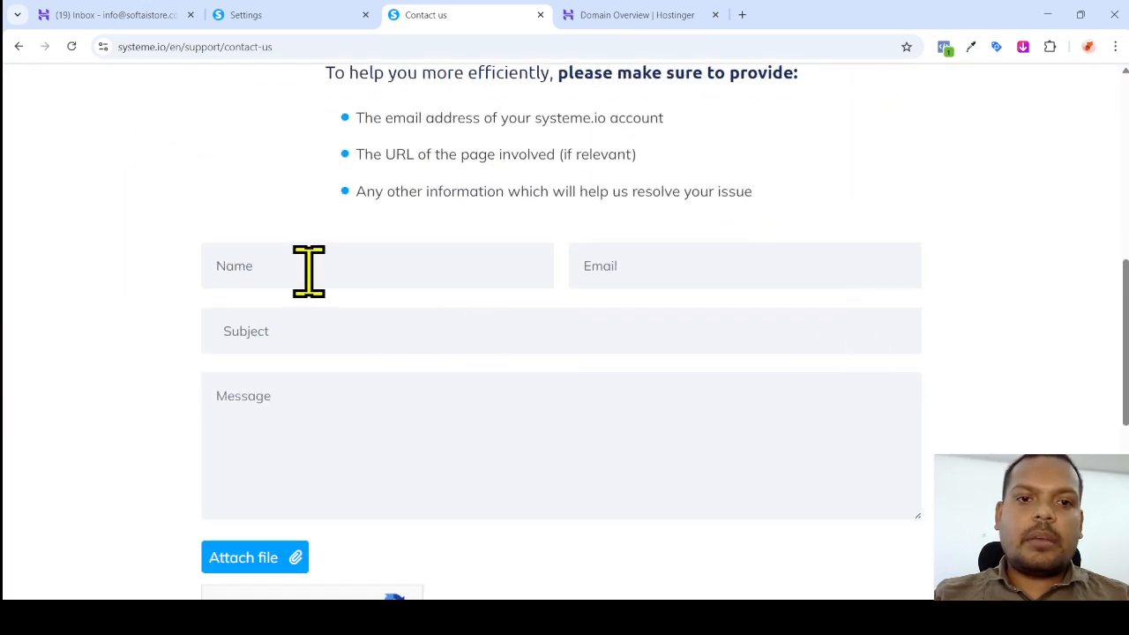
Fill in the contact form with the customer's full name, e-mail address and the subject "EMAIL SETUP - DOMAIN AUTHENTICATION PENDING".
click(308, 271)
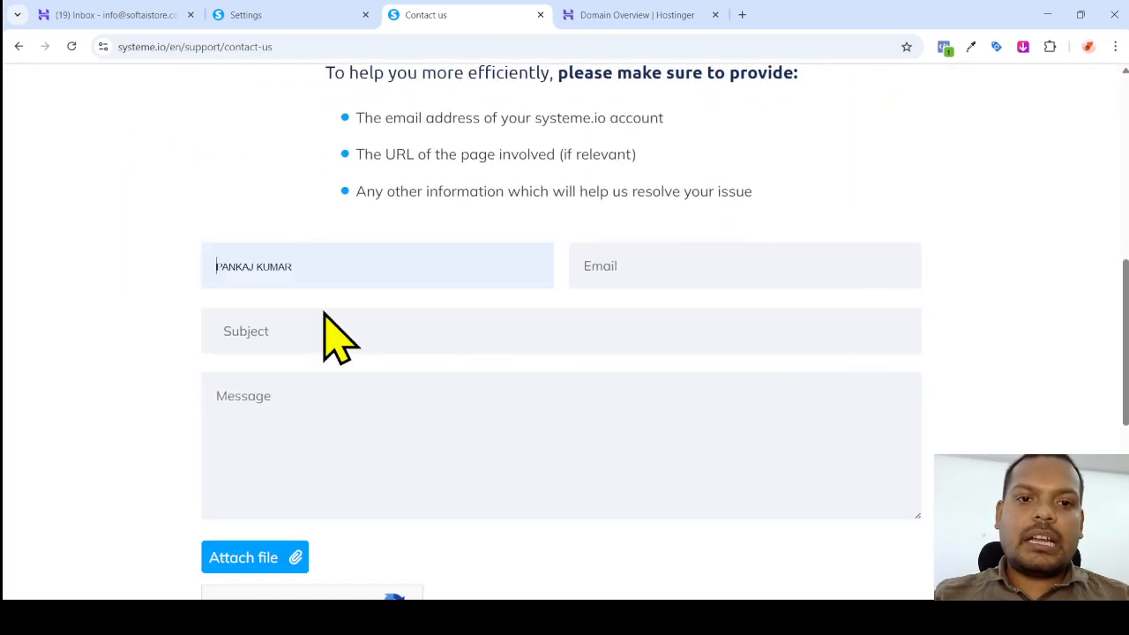
click(628, 264)
click(686, 347)
click(277, 329)
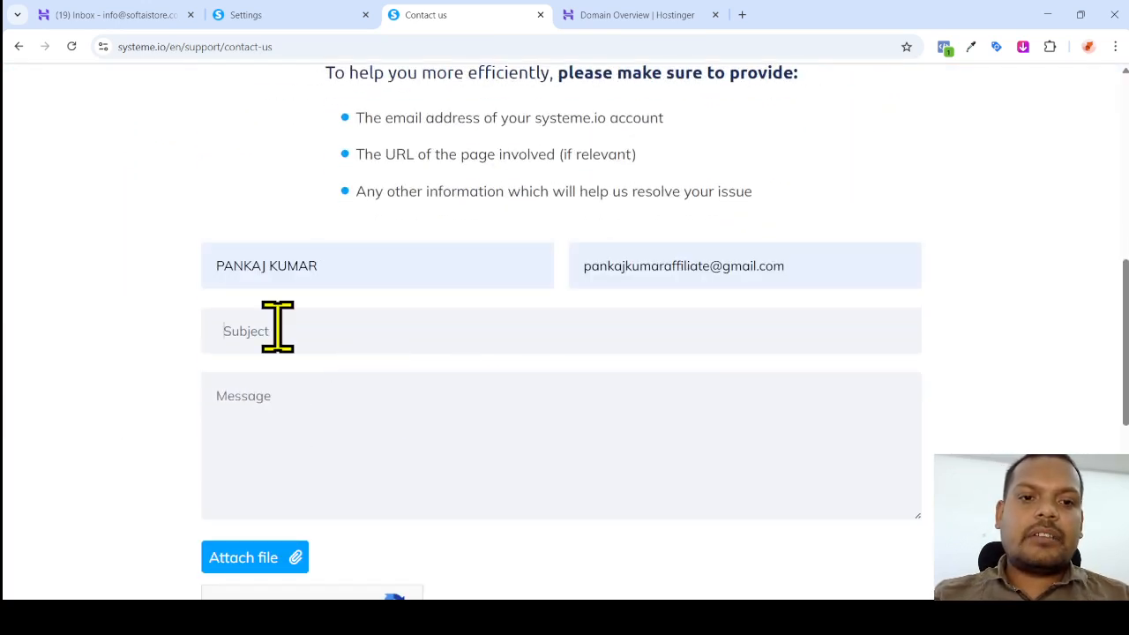
text(EMAIL SETUP - DOMAIN AUTHENTICATION PENDING)
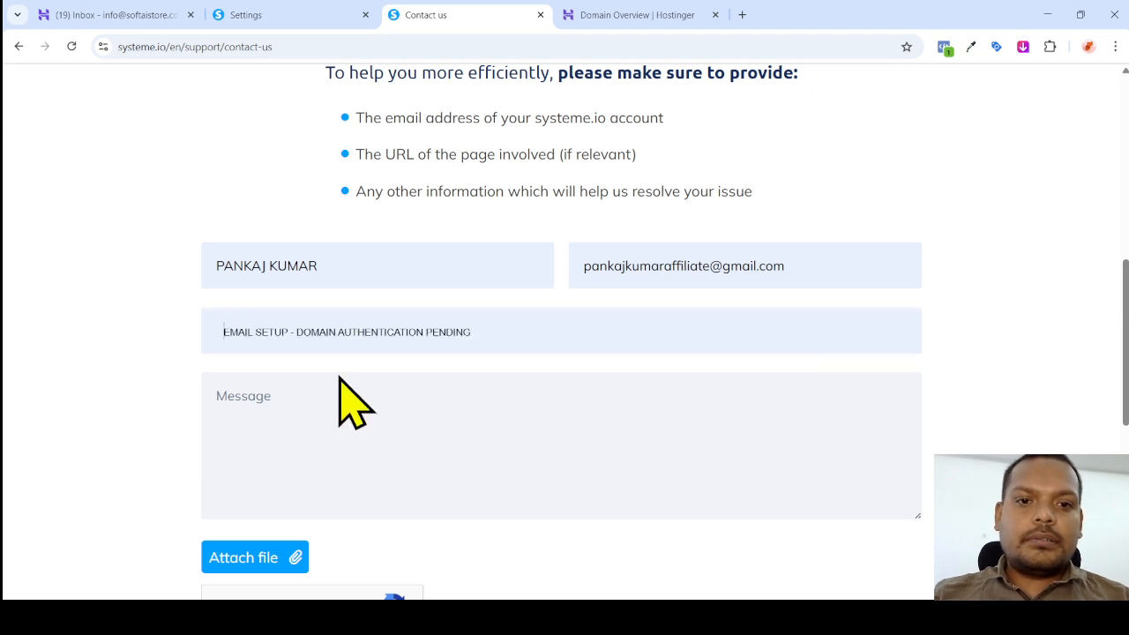
click(340, 378)
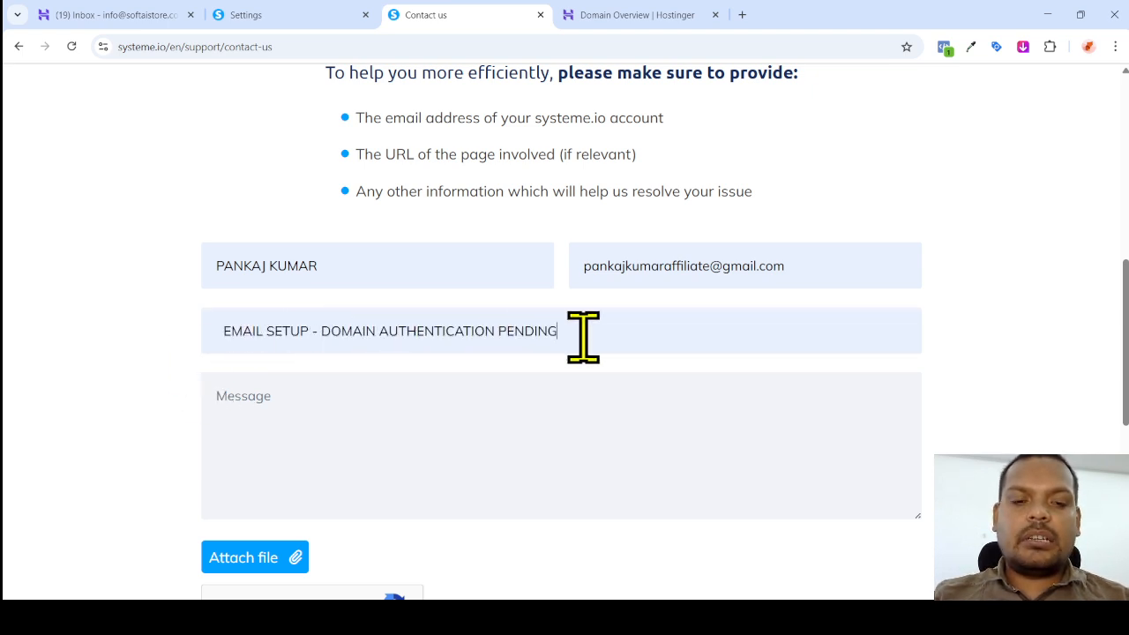
click(366, 404)
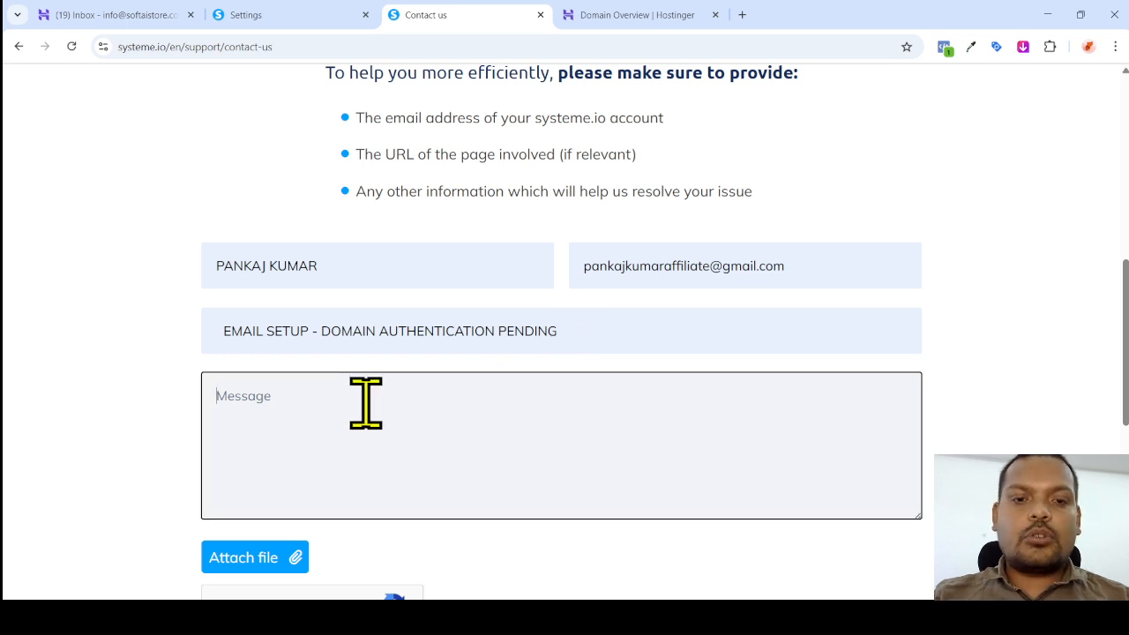
Review the support contact form and its instructions, and close the page without submitting the request.
scroll(414, 450, down, 2)
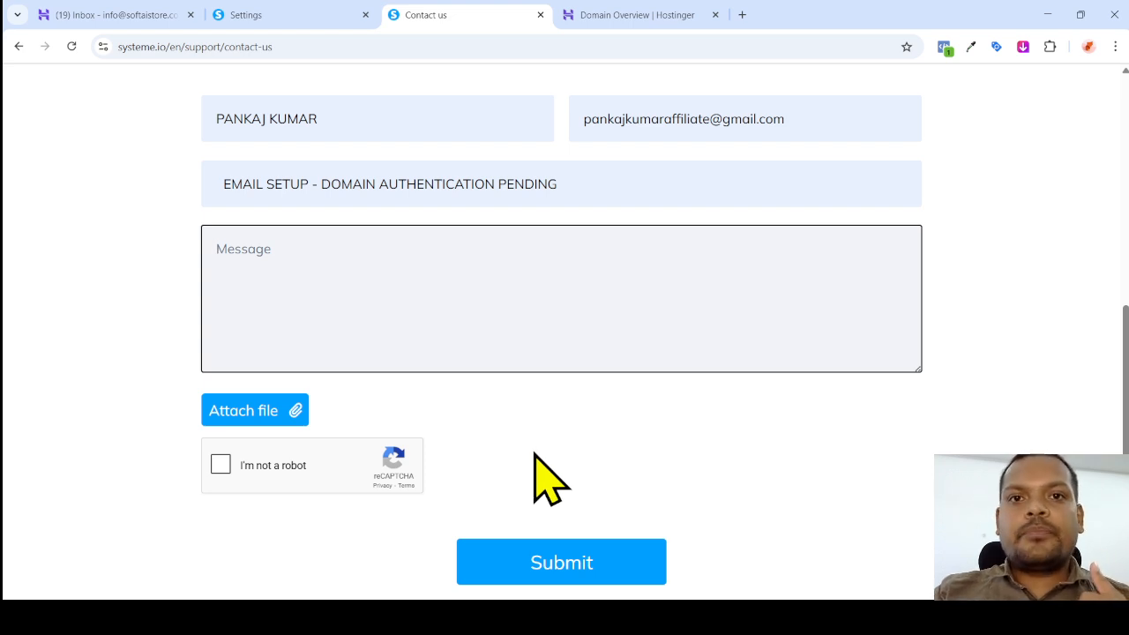
scroll(535, 455, up, 4)
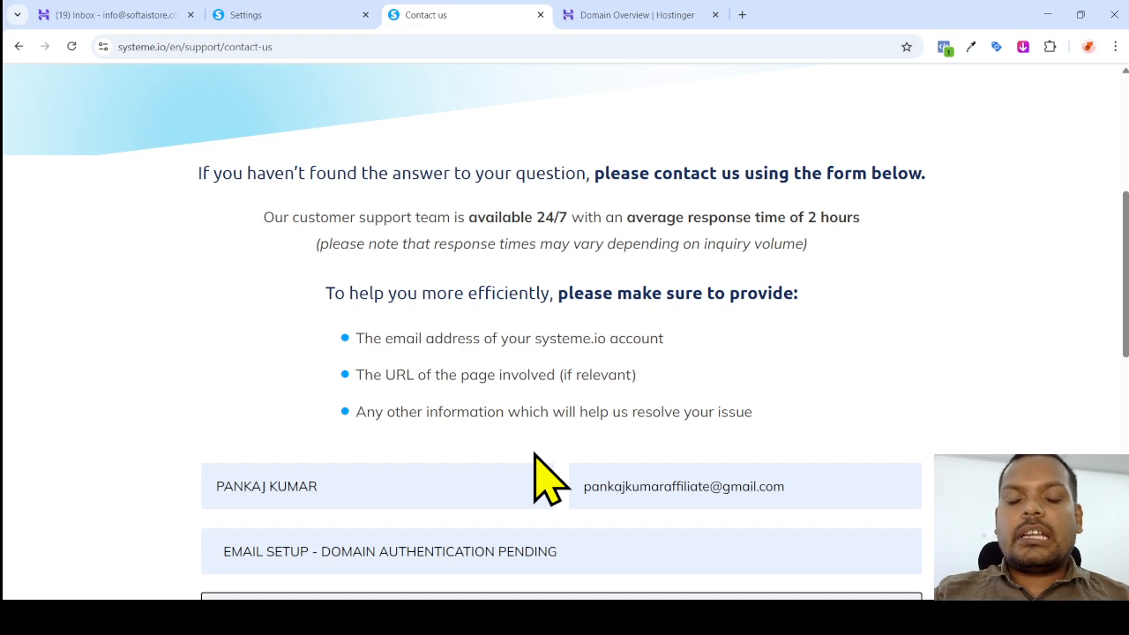
scroll(535, 455, up, 4)
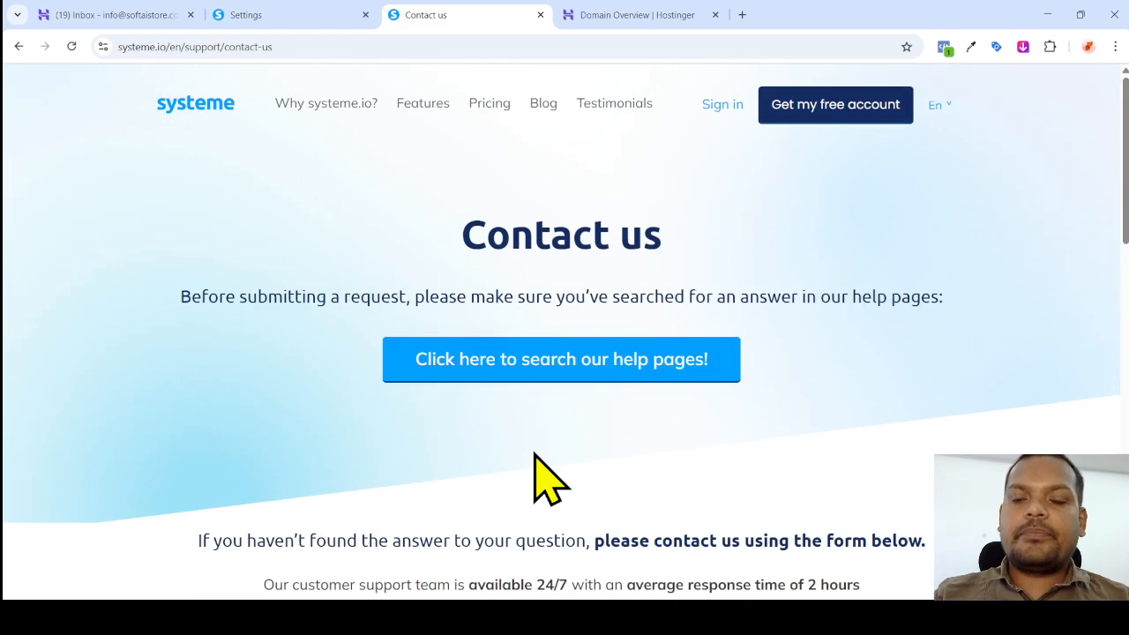
click(540, 15)
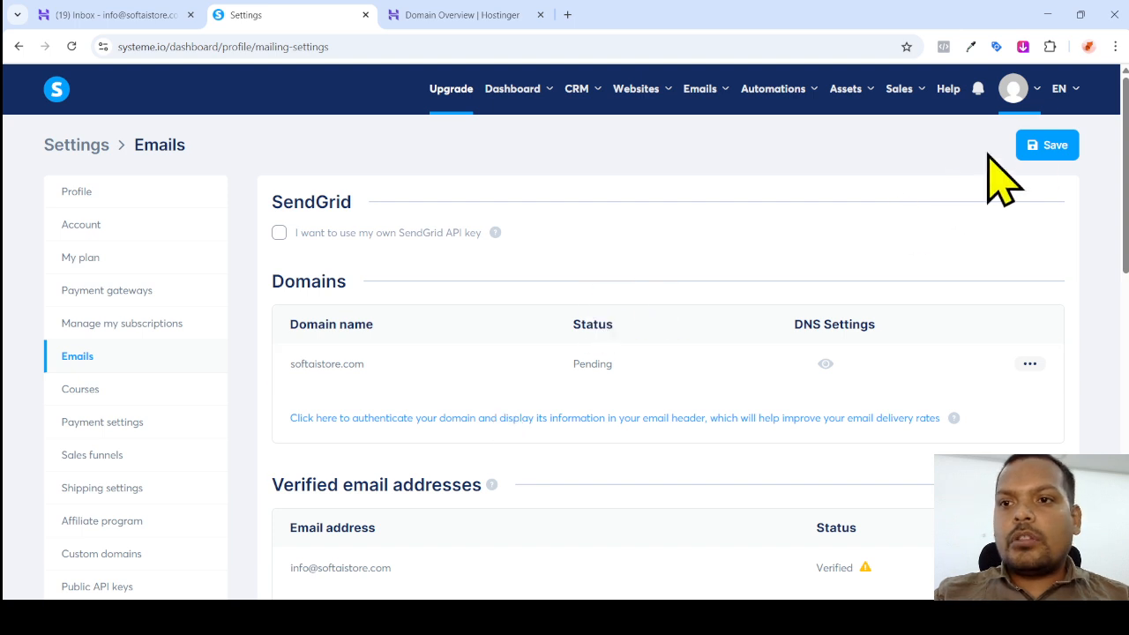
Try to save the email settings and check the sender, testing and double opt-in sections for invalid fields.
click(1048, 146)
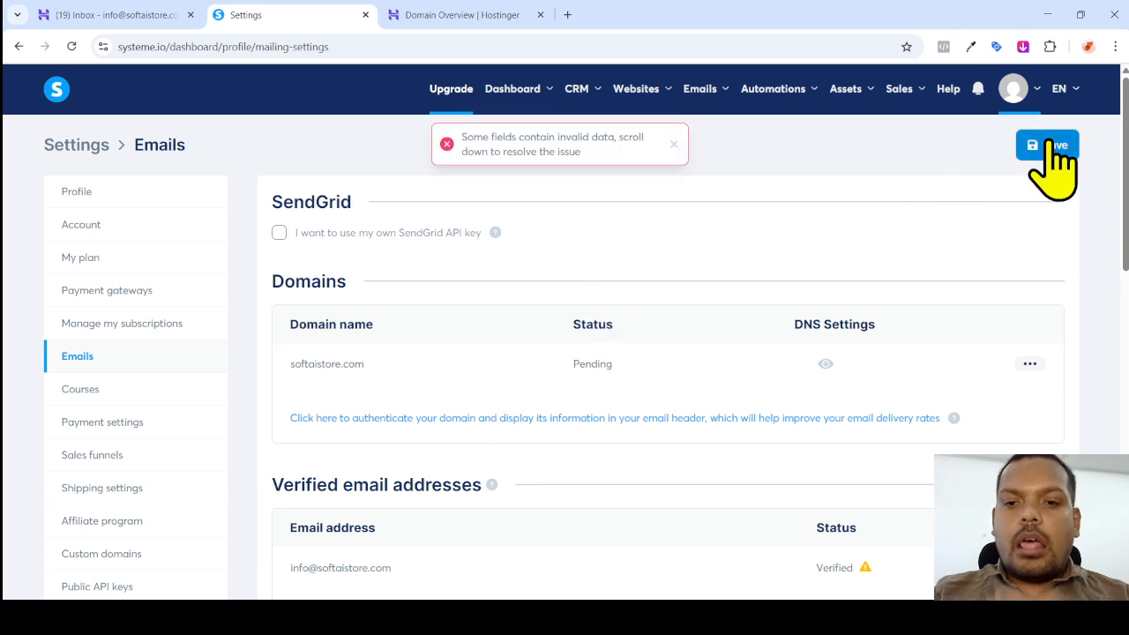
scroll(650, 302, down, 4)
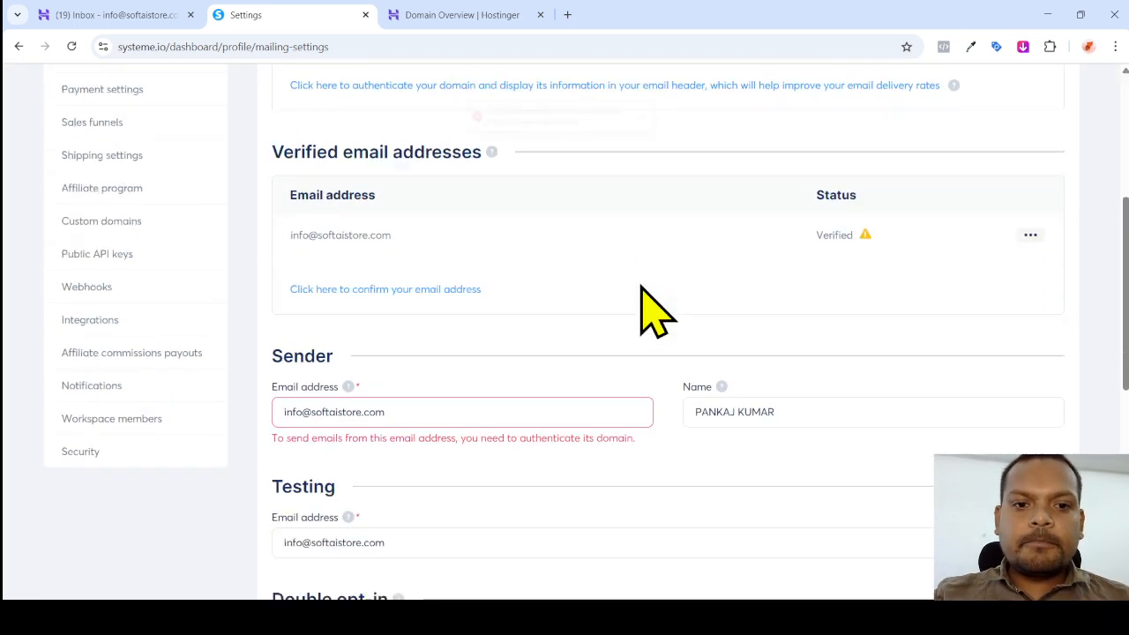
scroll(504, 376, up, 3)
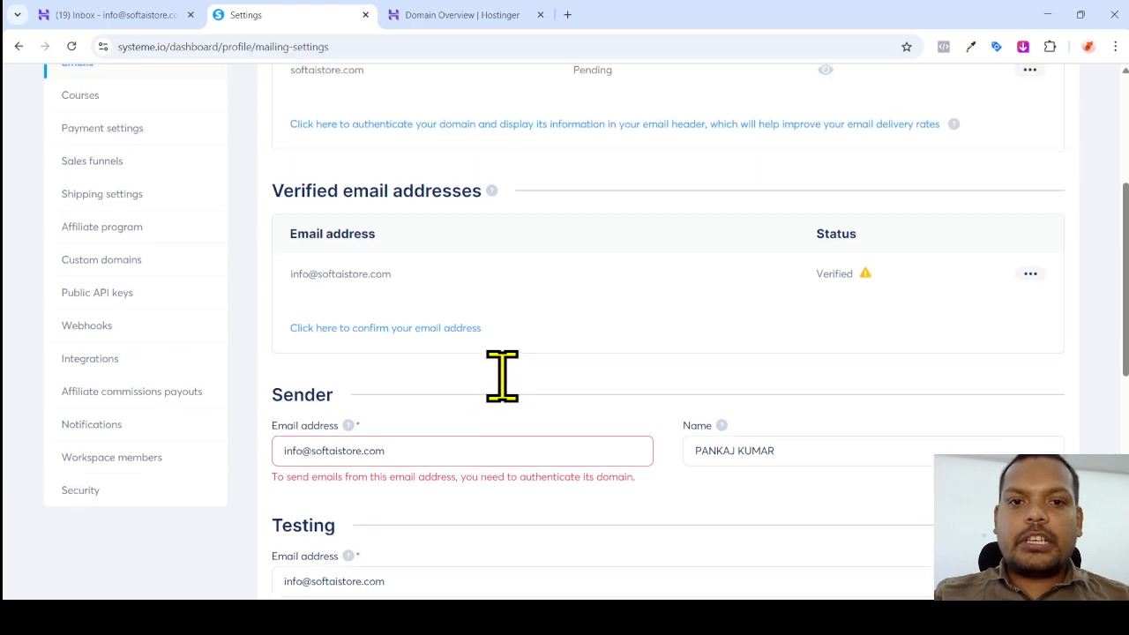
scroll(656, 290, down, 7)
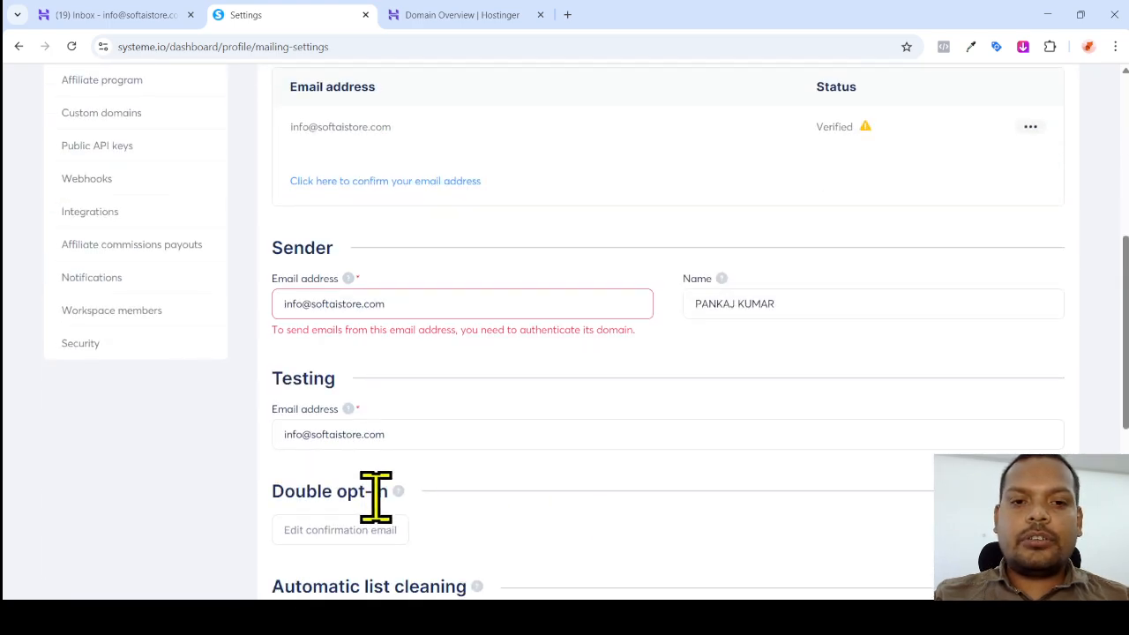
scroll(494, 492, down, 2)
scroll(494, 491, up, 10)
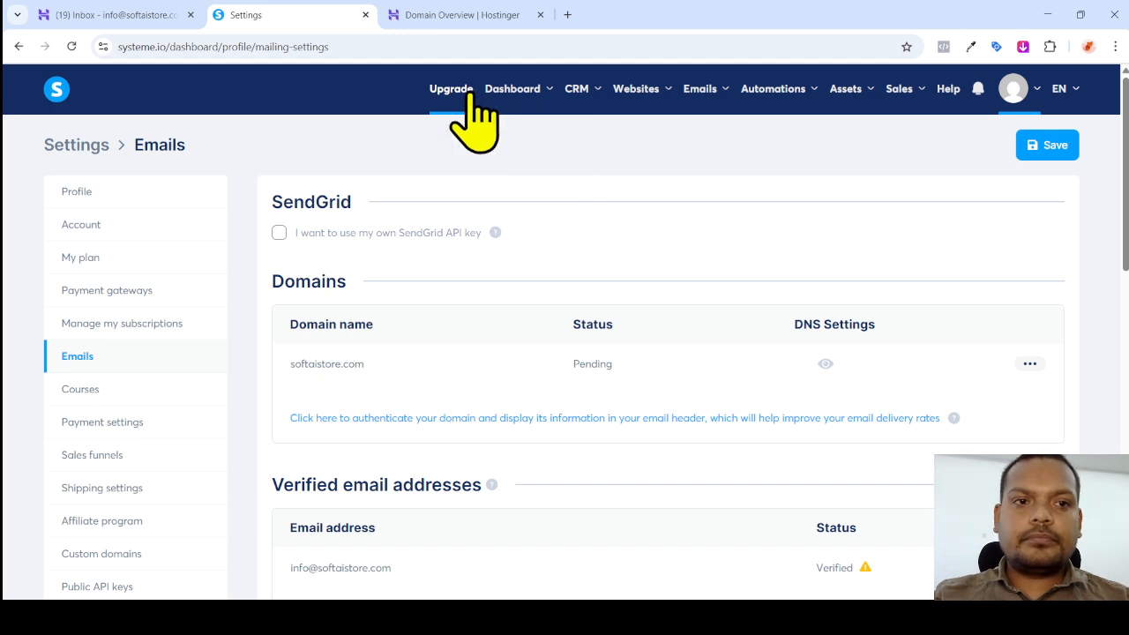
mouse_move(545, 91)
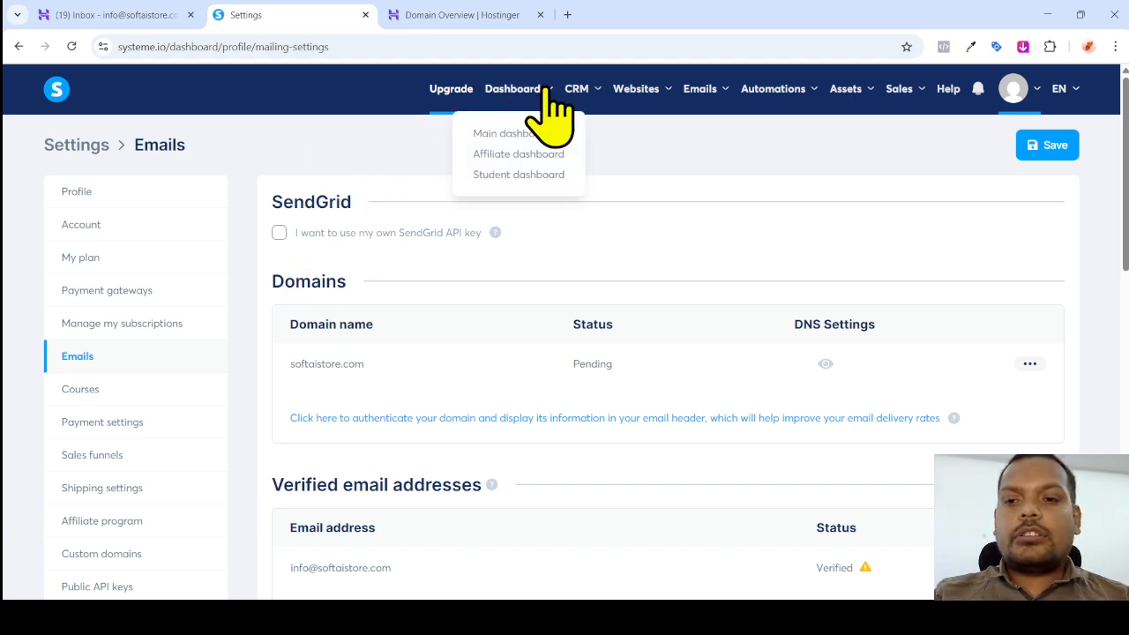